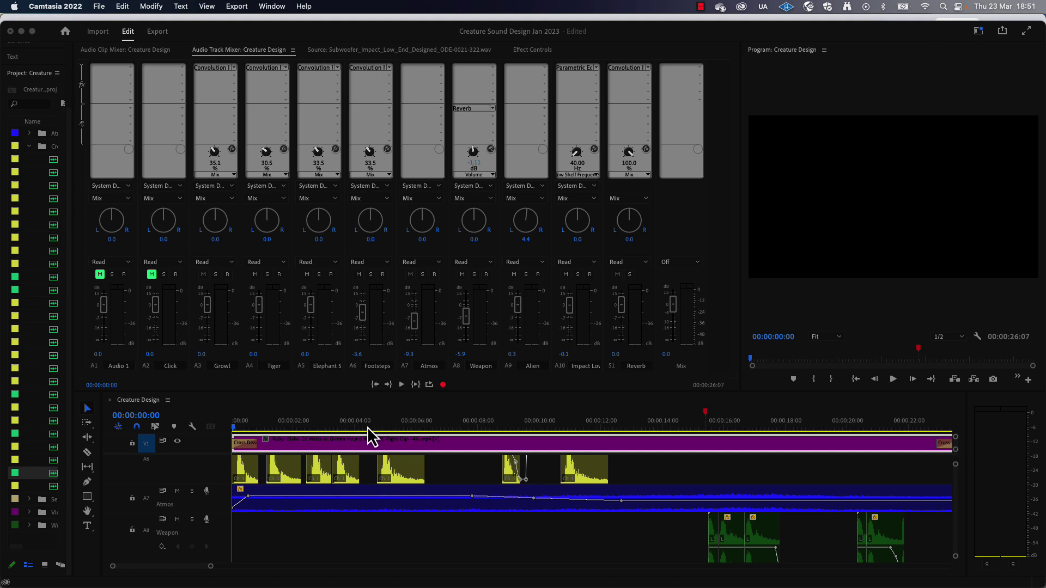
- Play the Creature Design sequence from the start and stop at 00:00:13:15
{"action": "left_click", "coordinate": [249, 434]}
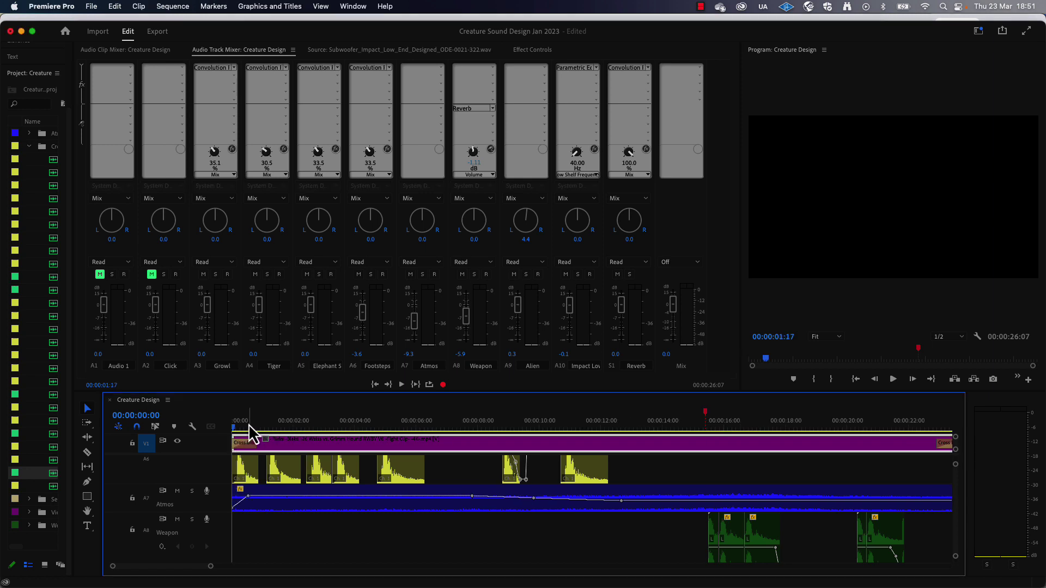
{"action": "key", "text": "space"}
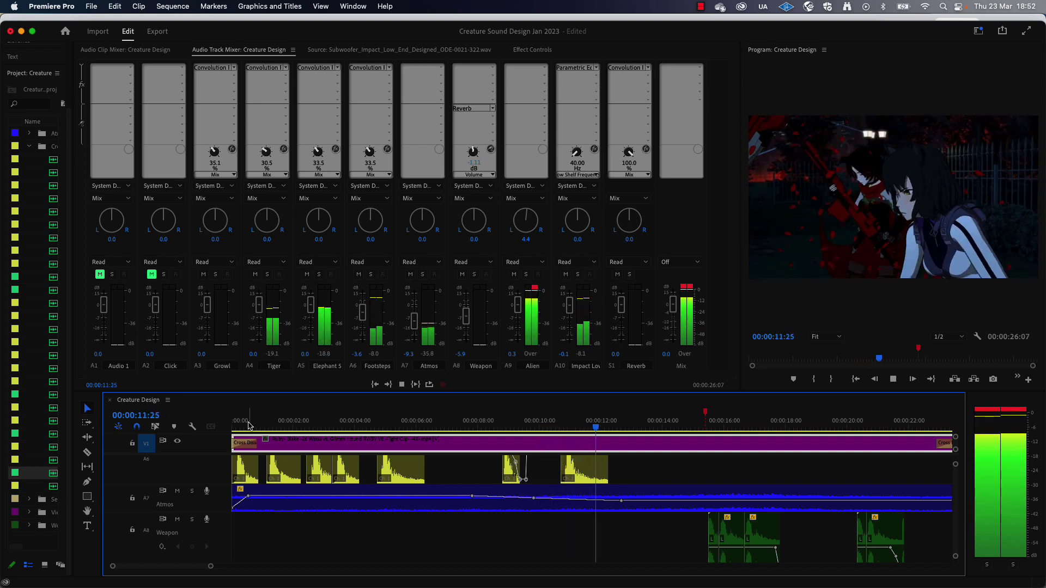
{"action": "key", "text": "space"}
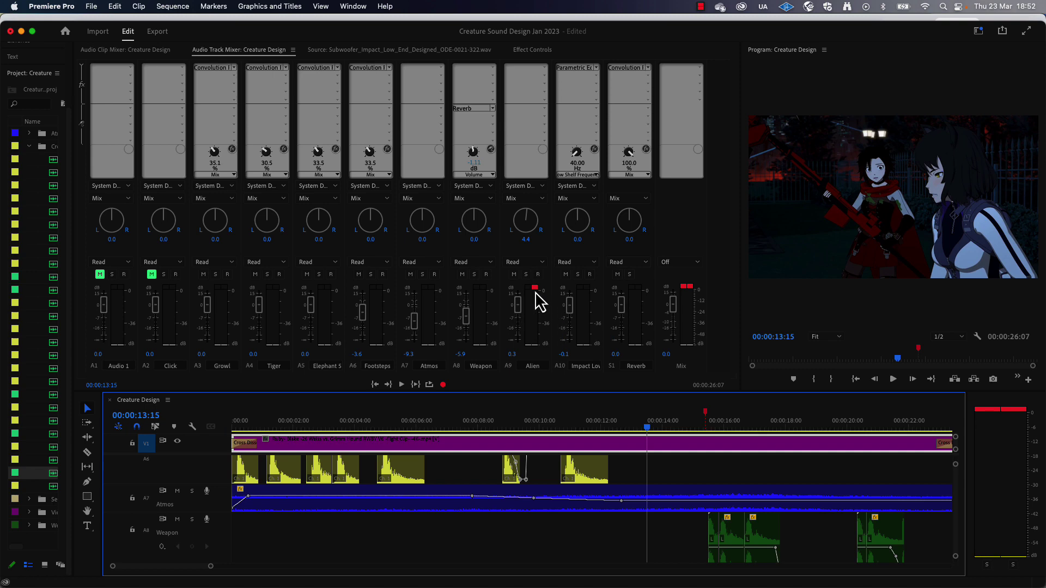
- Solo the A9 Alien track and clear the clip indicators on the mixer meters
{"action": "left_click", "coordinate": [525, 274]}
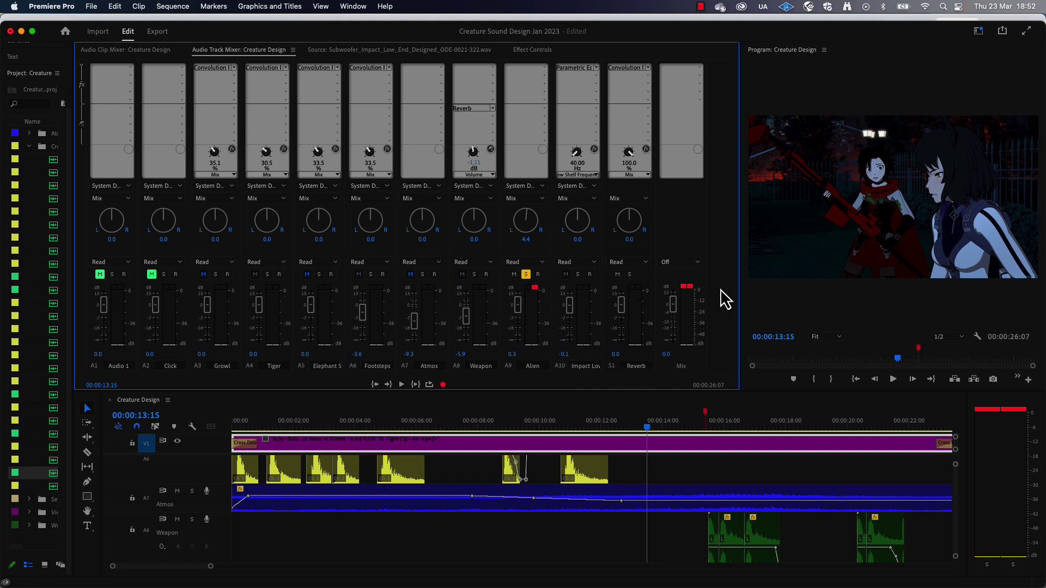
{"action": "left_click", "coordinate": [690, 287]}
{"action": "left_click", "coordinate": [535, 287]}
- Play the soloed Alien track from about 8 to 12 seconds, then clear its clip light
{"action": "left_click", "coordinate": [483, 428]}
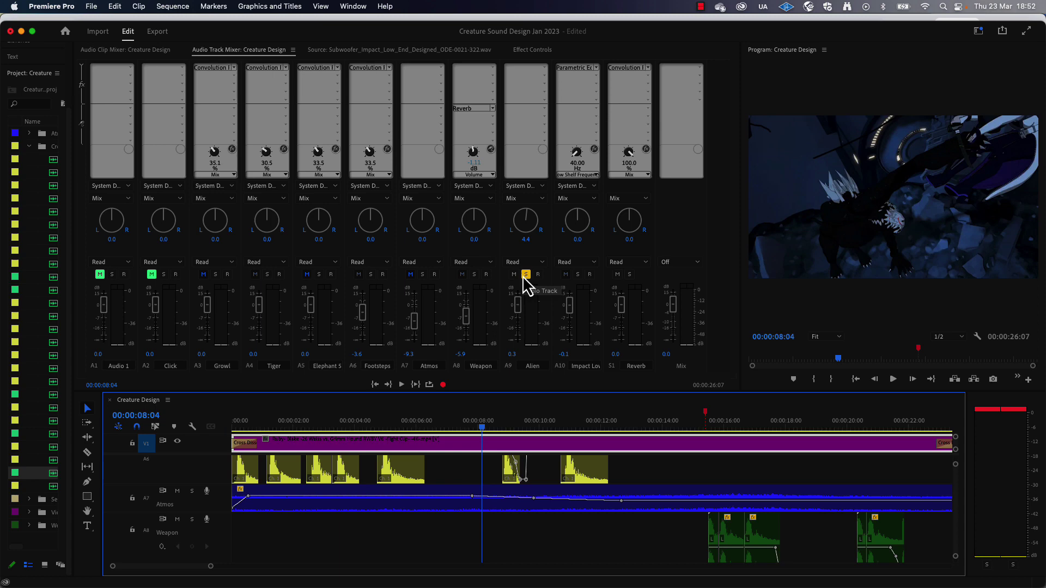
{"action": "key", "text": "space"}
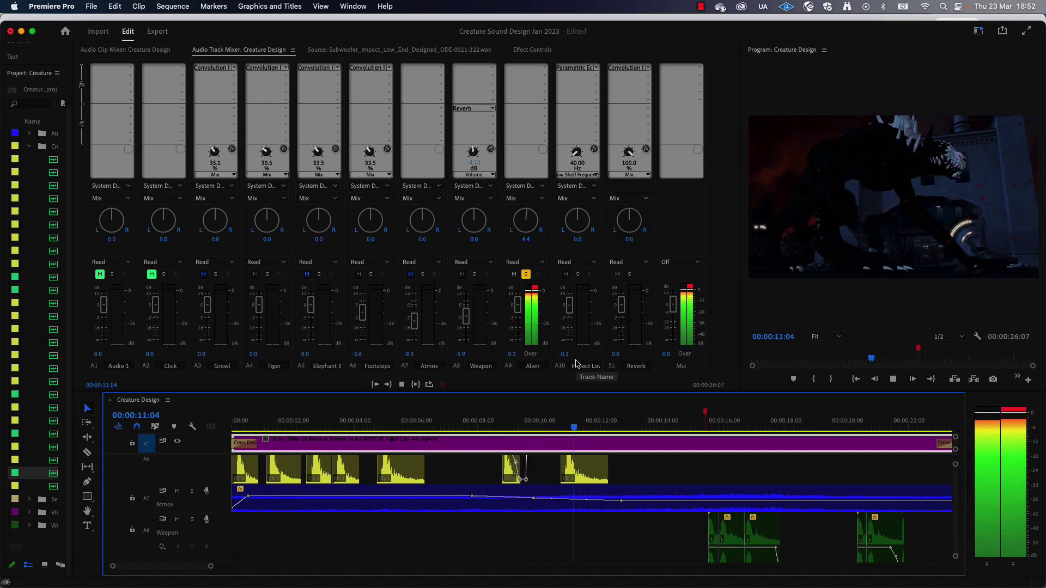
{"action": "key", "text": "space"}
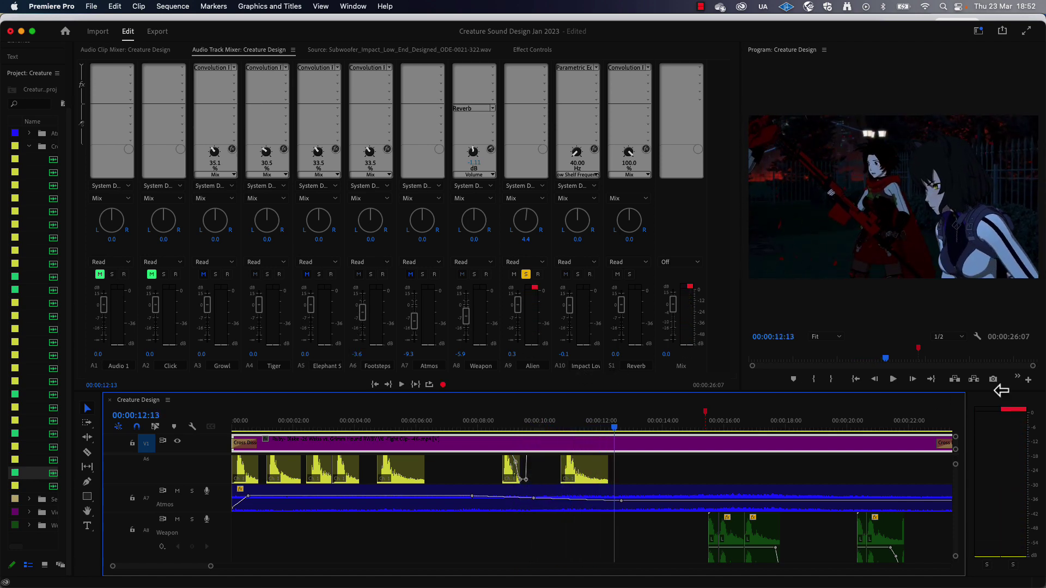
{"action": "left_click", "coordinate": [535, 289]}
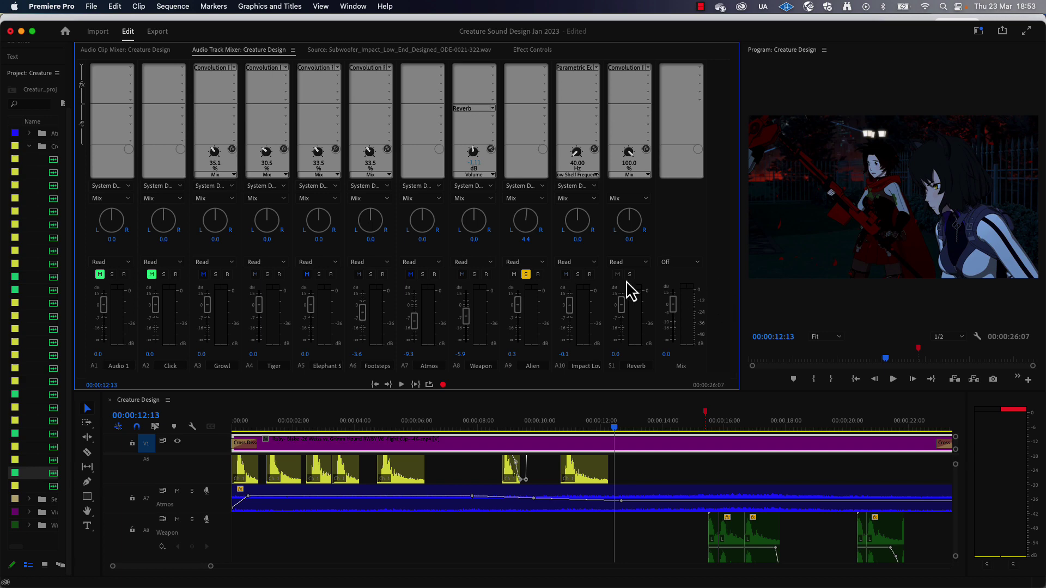
- Unsolo the Alien track and drag the mixer–timeline divider down for full-height mixer meters
{"action": "left_click", "coordinate": [526, 275]}
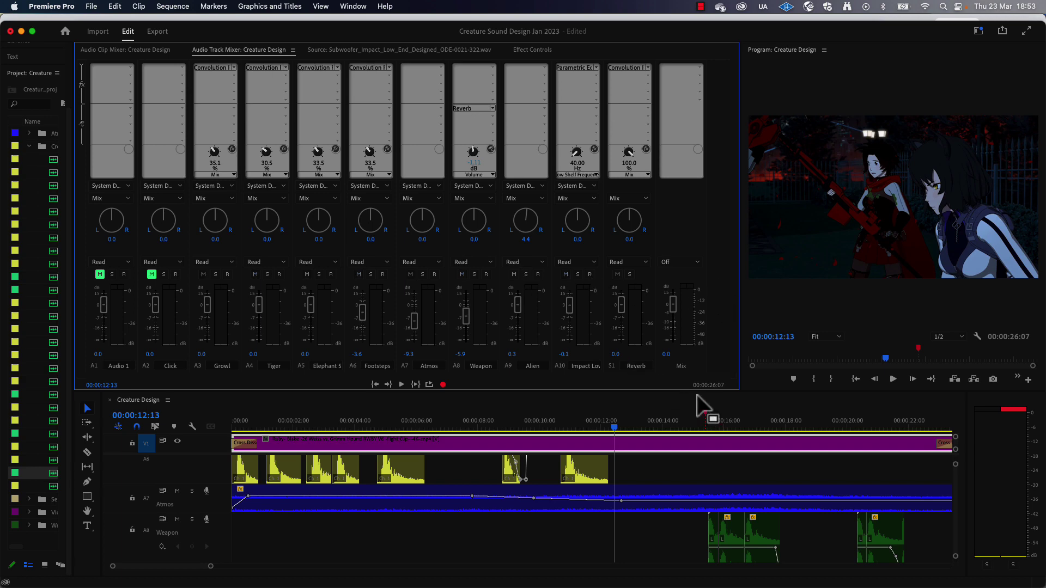
{"action": "left_click_drag", "start_coordinate": [696, 387], "coordinate": [695, 487]}
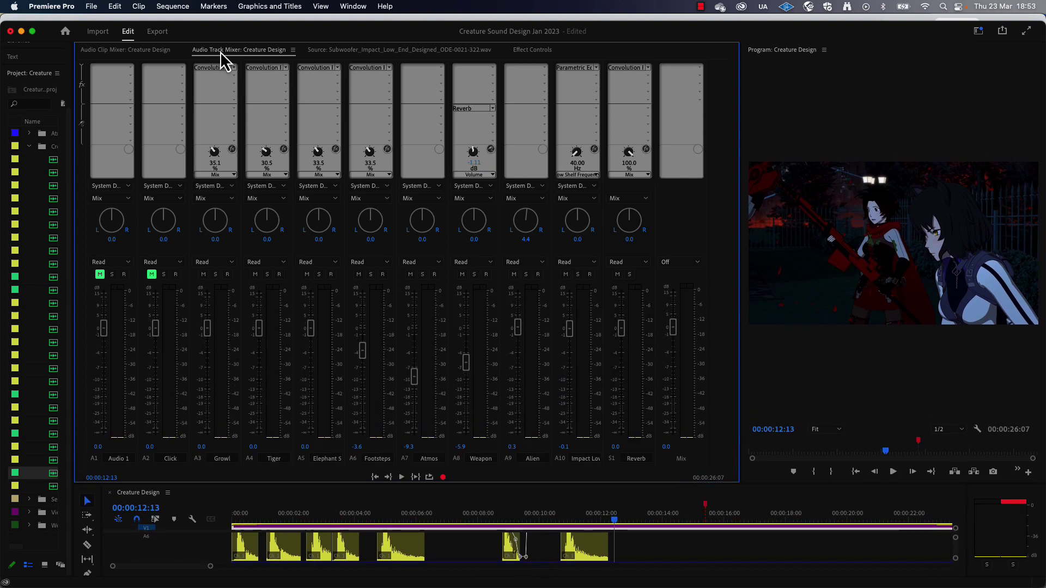
{"action": "left_click", "coordinate": [106, 52]}
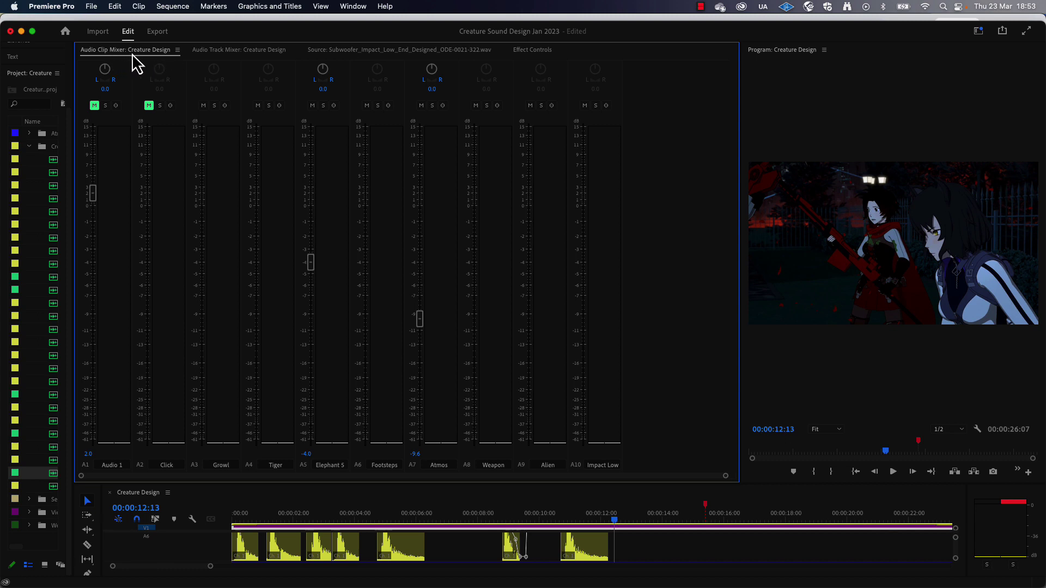
{"action": "left_click", "coordinate": [237, 53]}
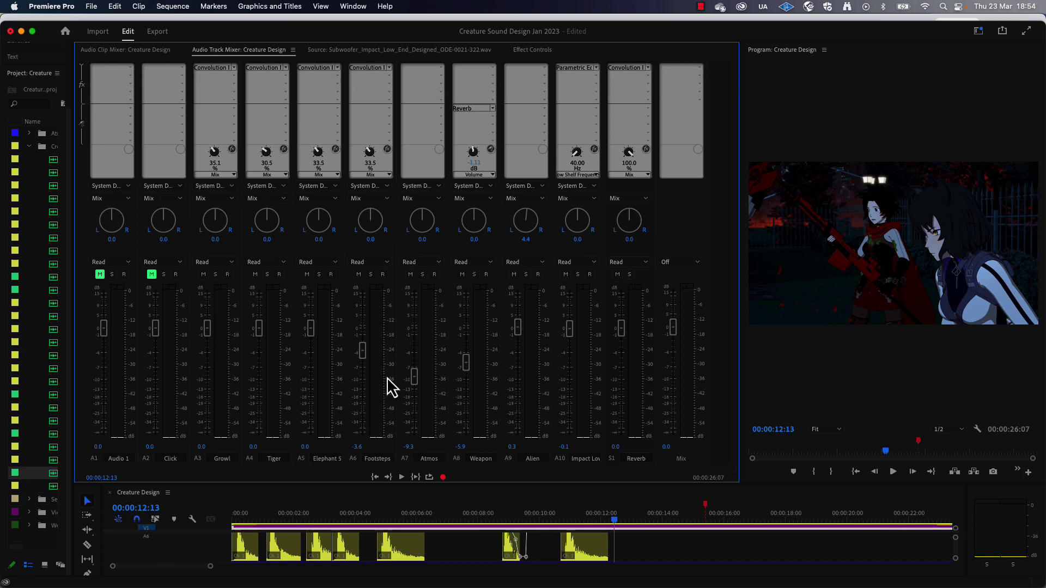
- Insert Amplitude and Compression > Hard Limiter into the Mix track's effect slot
{"action": "left_click", "coordinate": [81, 66]}
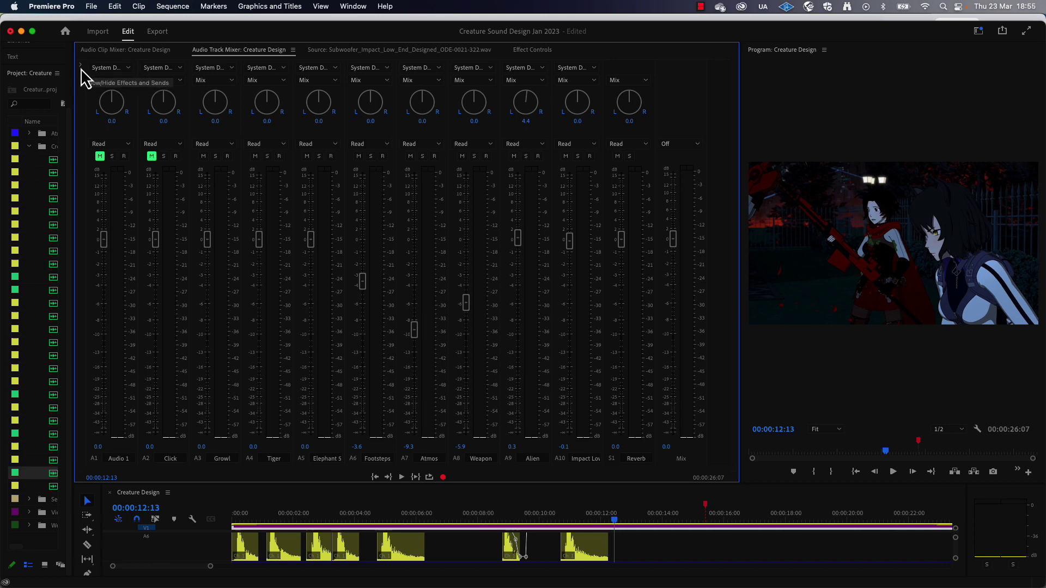
{"action": "left_click", "coordinate": [81, 65]}
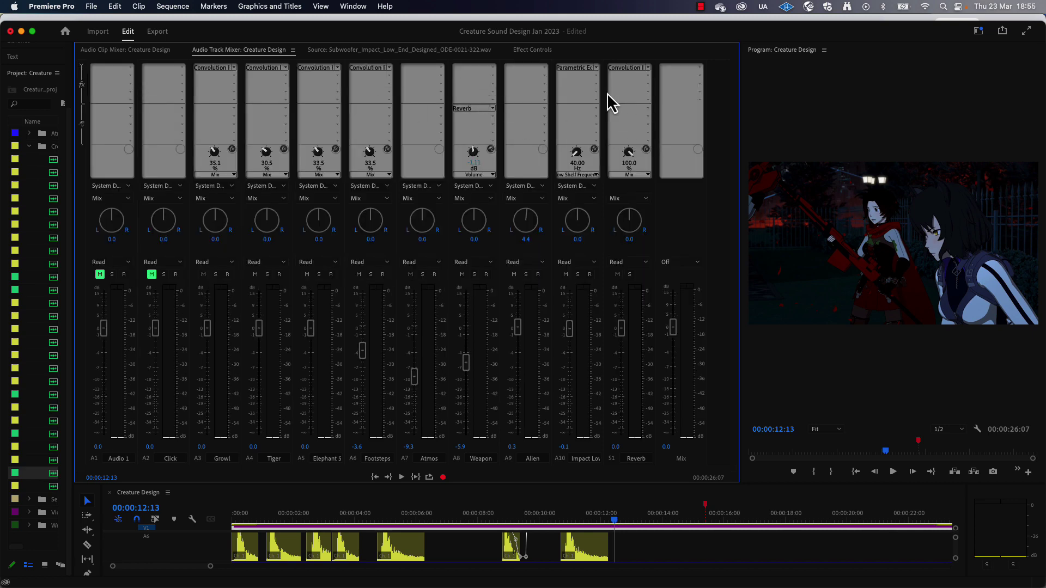
{"action": "left_click", "coordinate": [700, 70]}
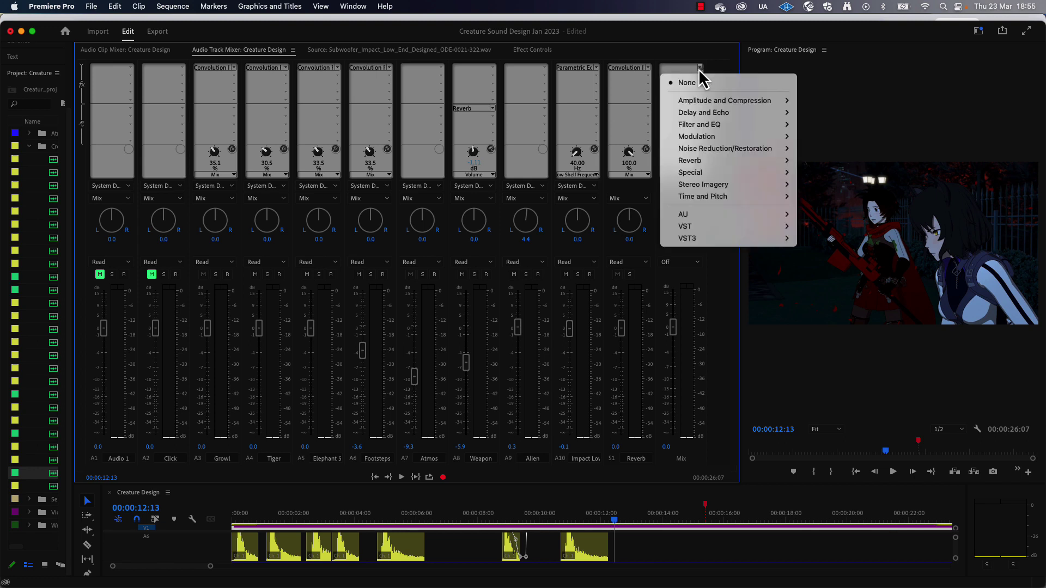
{"action": "mouse_move", "coordinate": [712, 101]}
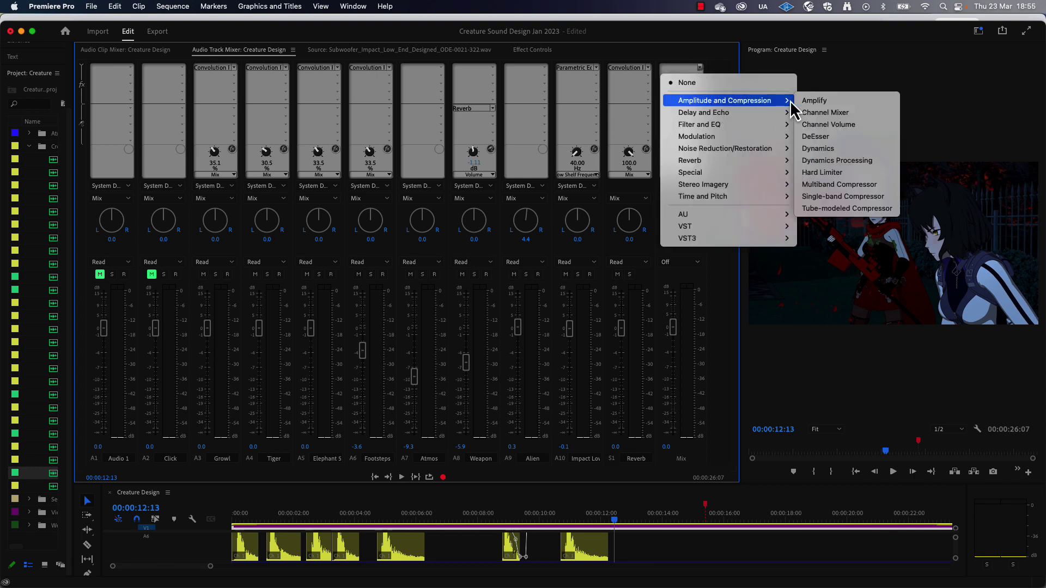
{"action": "left_click", "coordinate": [835, 174]}
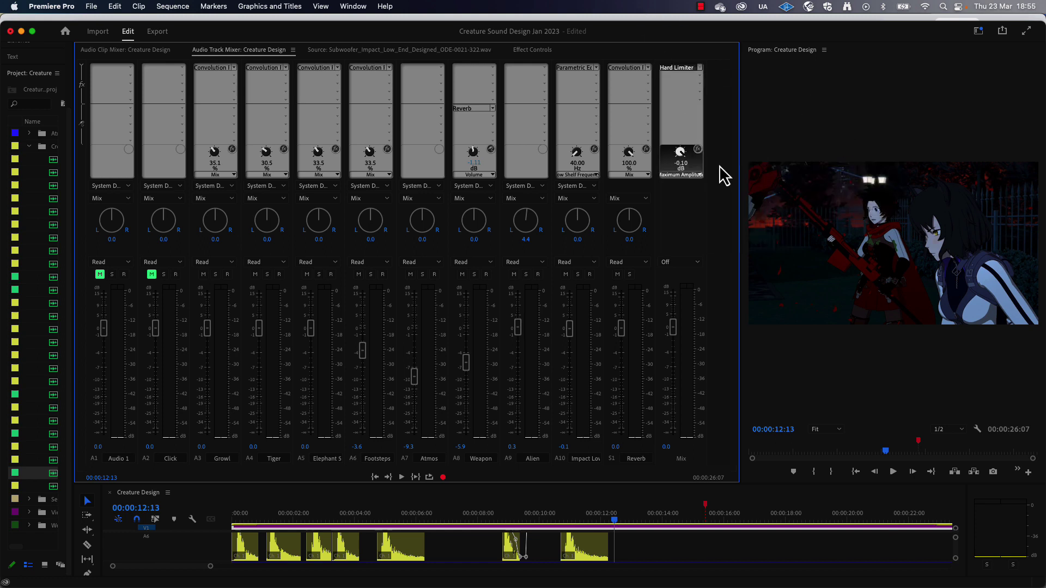
- Drag the Mix Hard Limiter's Maximum Amplitude to -3.2 dB and close its editor
{"action": "double_click", "coordinate": [673, 79]}
{"action": "left_click_drag", "start_coordinate": [526, 244], "coordinate": [502, 91]}
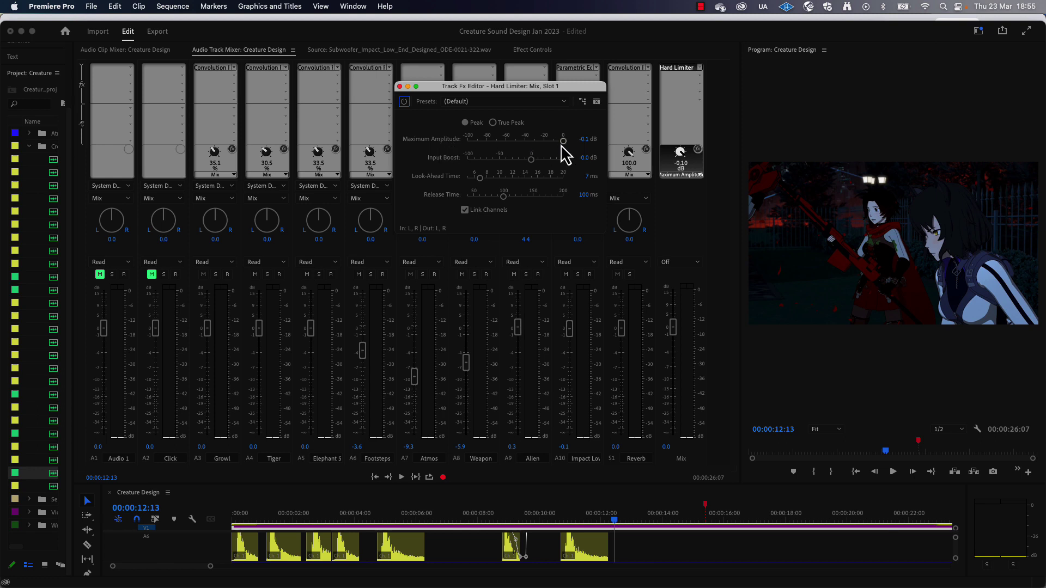
{"action": "mouse_move", "coordinate": [560, 144]}
{"action": "left_mouse_down"}
{"action": "mouse_move", "coordinate": [544, 145]}
{"action": "mouse_move", "coordinate": [554, 145]}
{"action": "left_mouse_up"}
{"action": "left_click_drag", "start_coordinate": [557, 144], "coordinate": [558, 144]}
{"action": "left_click_drag", "start_coordinate": [559, 144], "coordinate": [561, 144]}
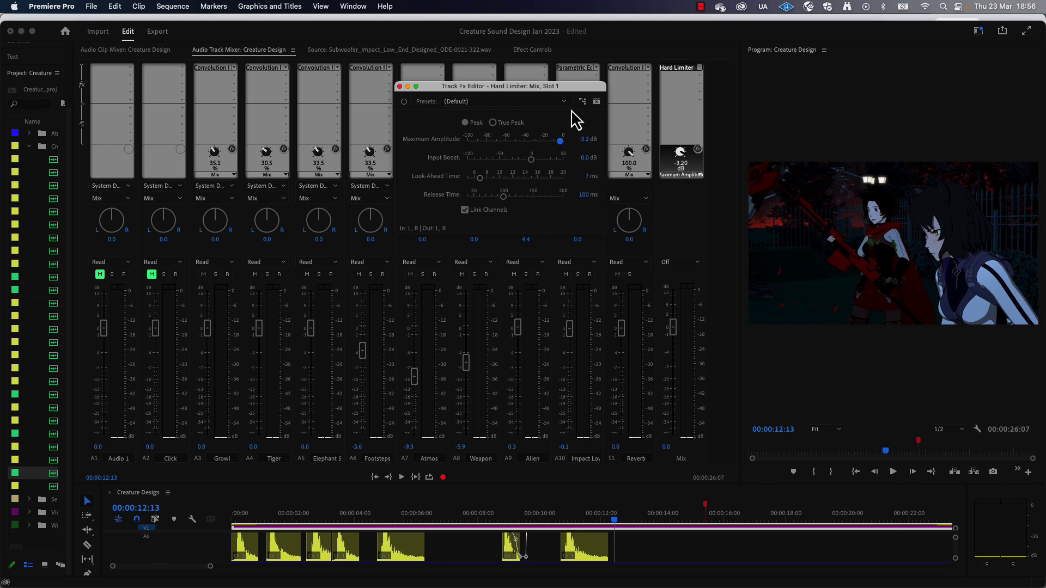
{"action": "left_click", "coordinate": [400, 87]}
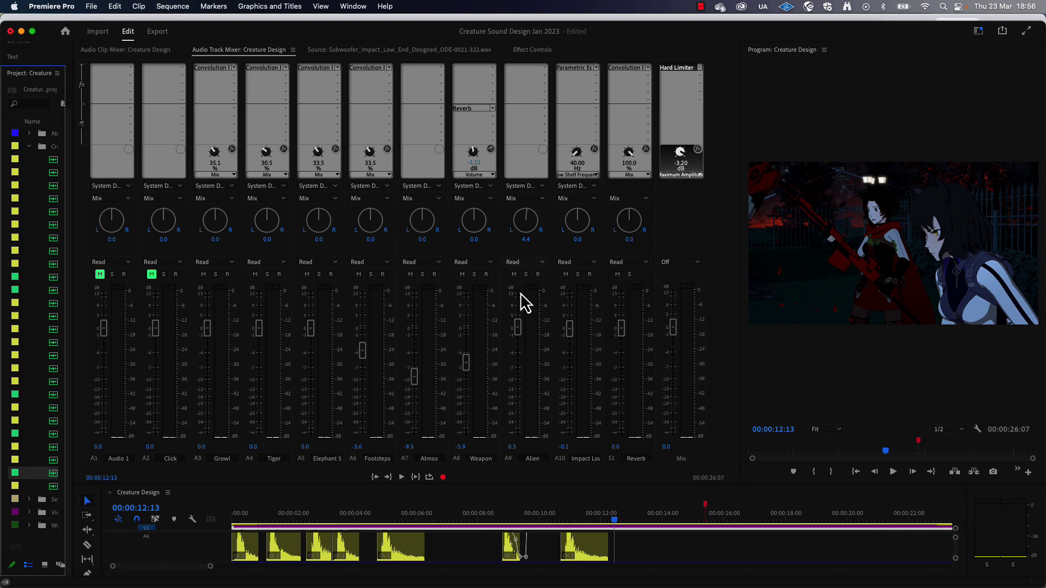
- Play from 00:00:04:09 to about 13 seconds, then enlarge the Timeline panel upward
{"action": "left_click", "coordinate": [364, 521]}
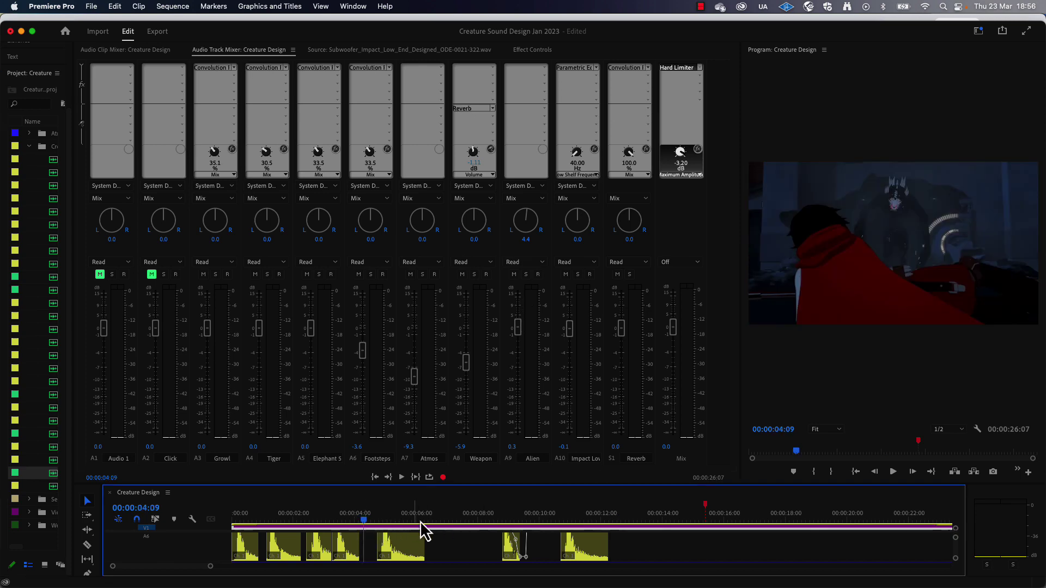
{"action": "key", "text": "space"}
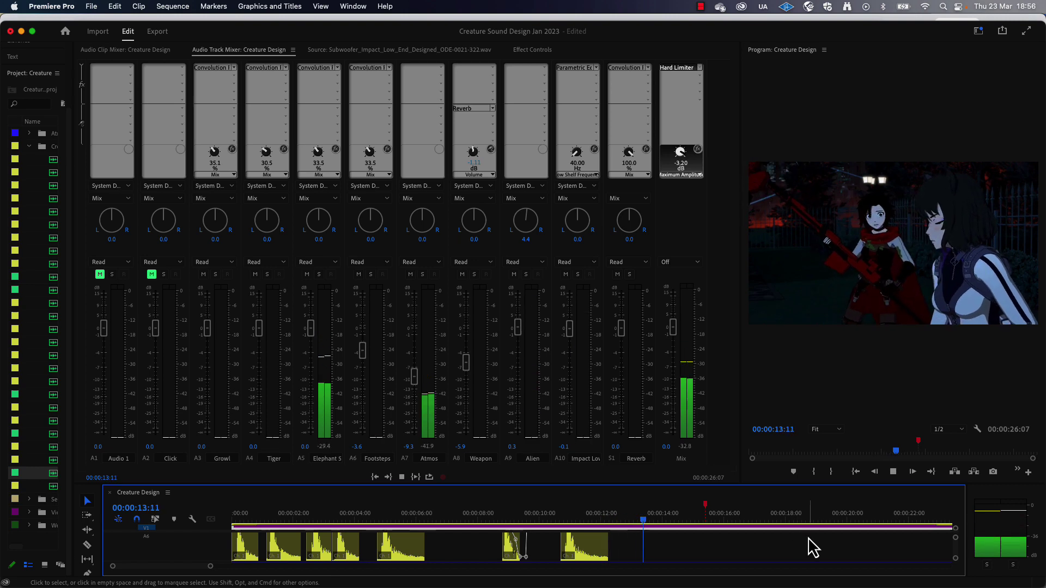
{"action": "key", "text": "space"}
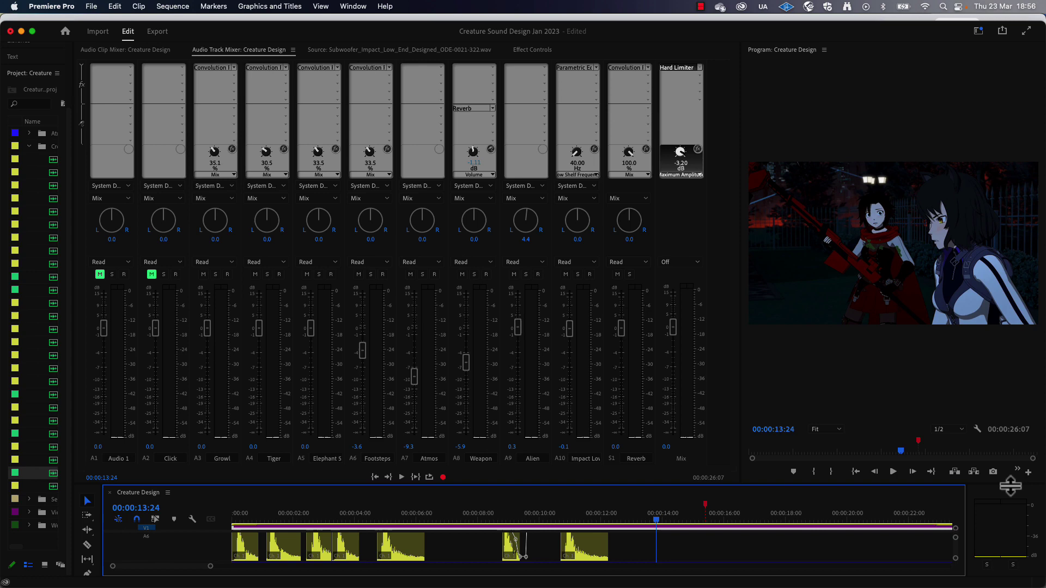
{"action": "left_click_drag", "start_coordinate": [1010, 486], "coordinate": [984, 315]}
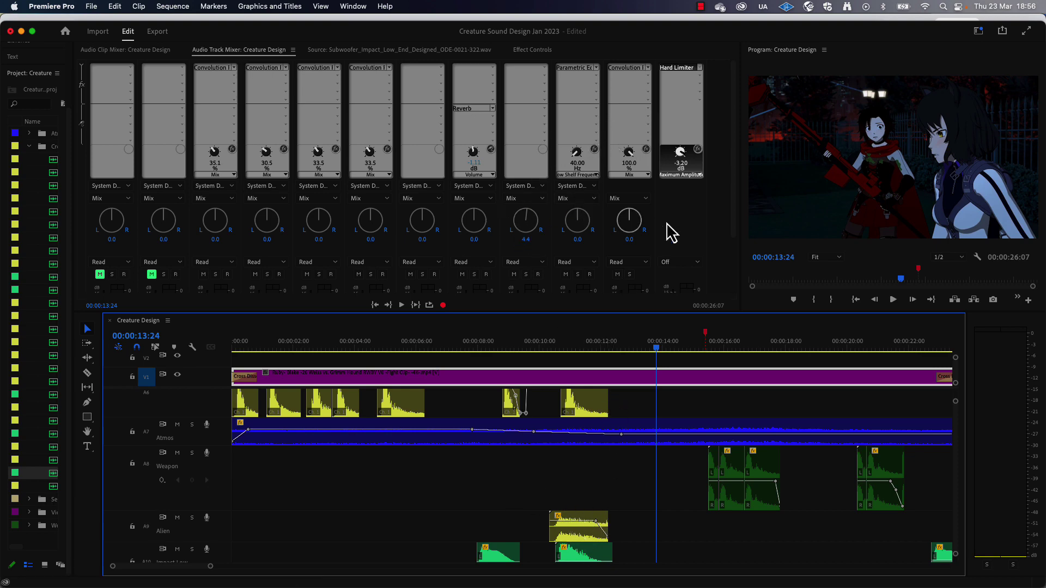
- Lower the A9 Alien track fader to -1.6 dB and solo the track
{"action": "left_click_drag", "start_coordinate": [734, 183], "coordinate": [733, 263]}
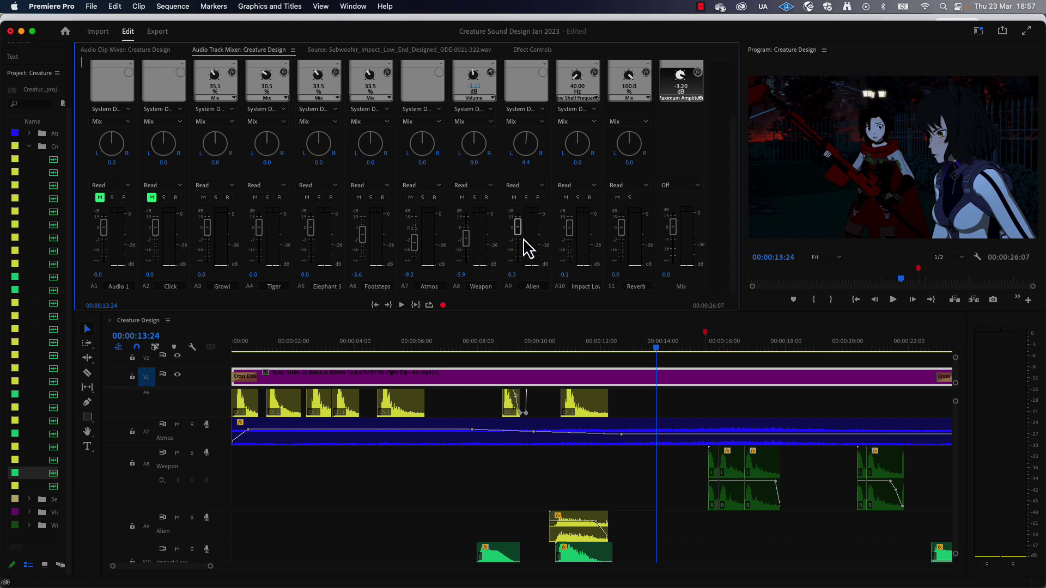
{"action": "left_click_drag", "start_coordinate": [519, 228], "coordinate": [521, 238]}
{"action": "scroll", "coordinate": [532, 359], "scroll_direction": "up", "scroll_amount": 1}
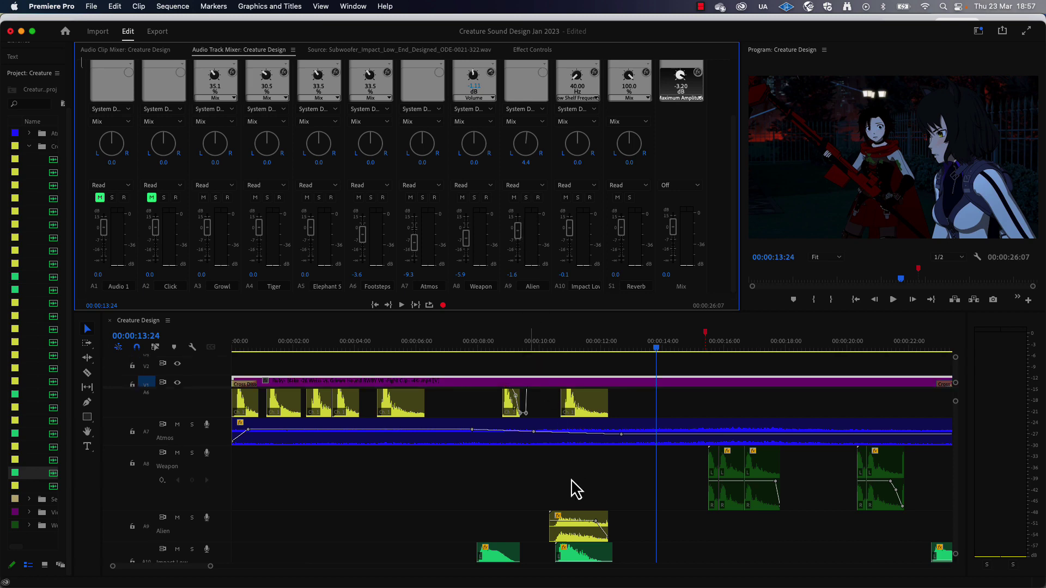
{"action": "left_click", "coordinate": [191, 518]}
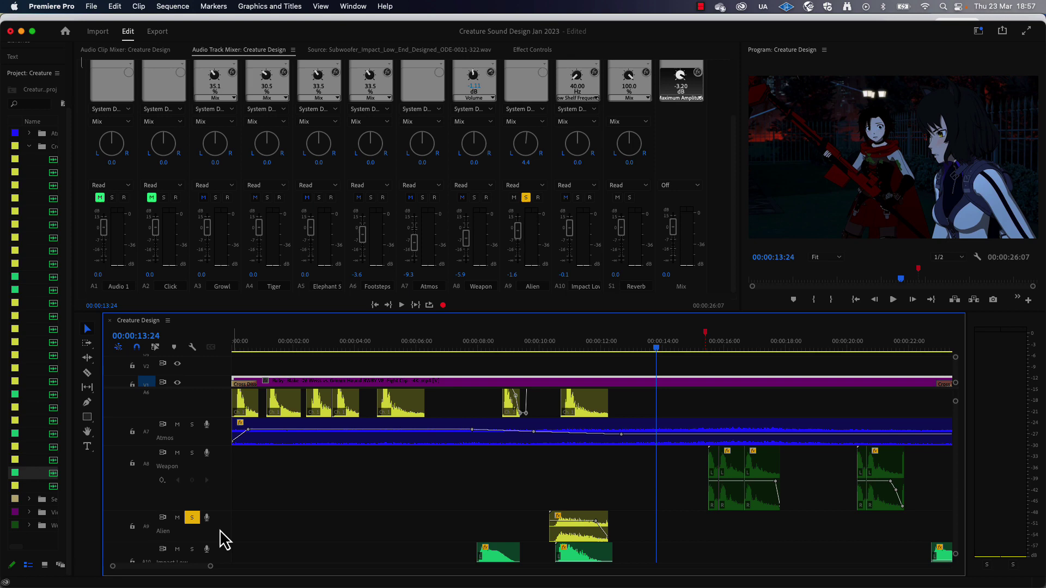
- Pull the Alien clip's volume keyframe near 00:00:11:25 down to about -2.9 dB
{"action": "scroll", "coordinate": [218, 529], "scroll_direction": "down", "scroll_amount": 5}
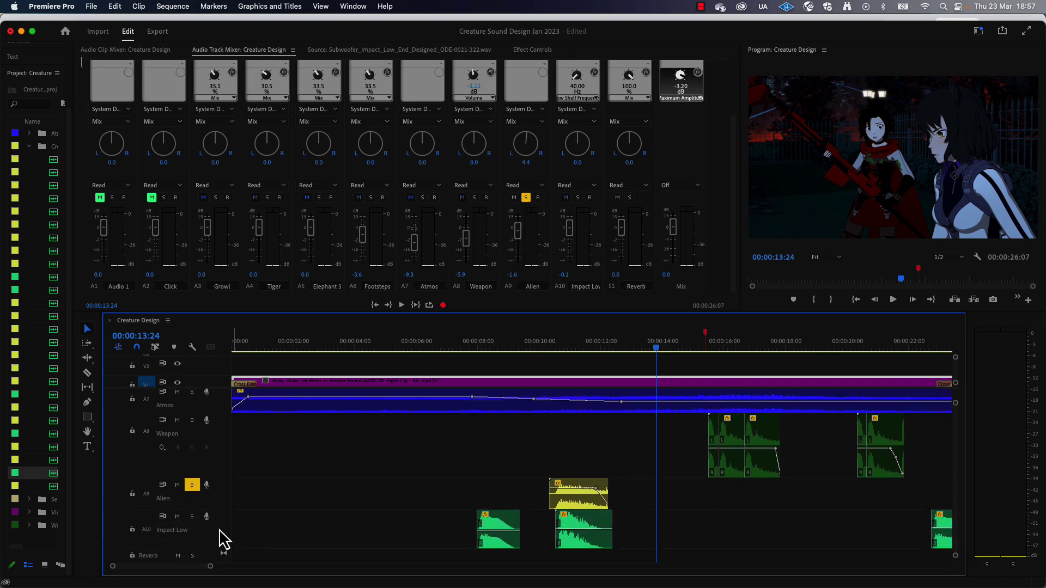
{"action": "scroll", "coordinate": [196, 531], "scroll_direction": "up", "scroll_amount": 2}
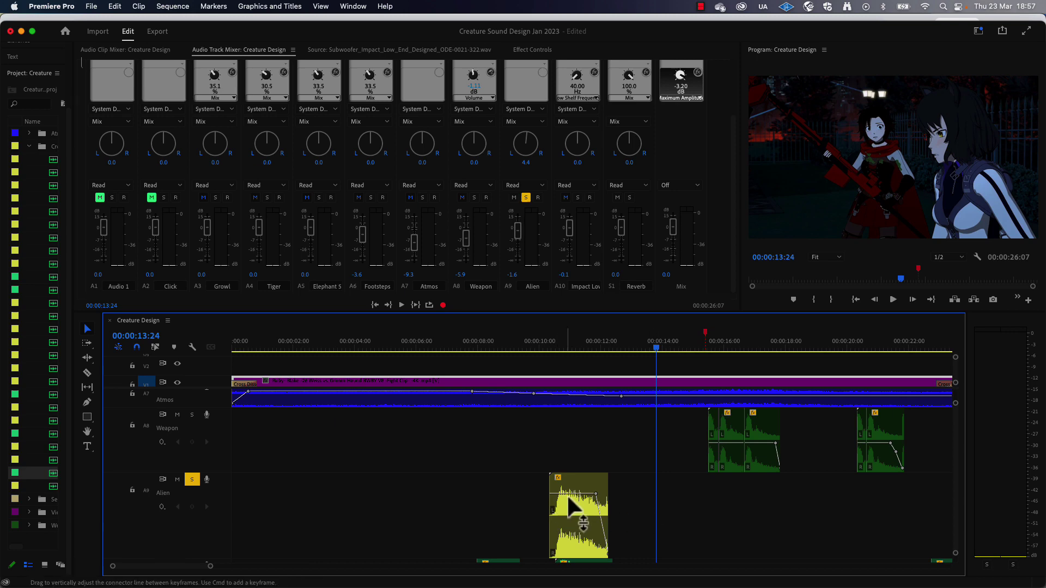
{"action": "left_click_drag", "start_coordinate": [595, 493], "coordinate": [596, 513]}
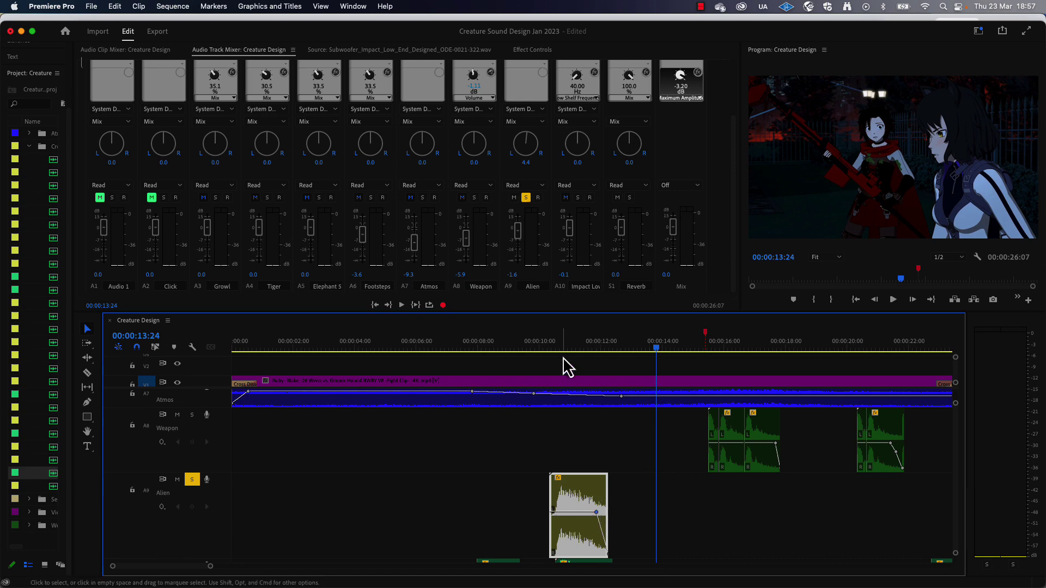
- Unsolo the Alien track and scroll the mixer to review the effect inserts
{"action": "left_click", "coordinate": [526, 197]}
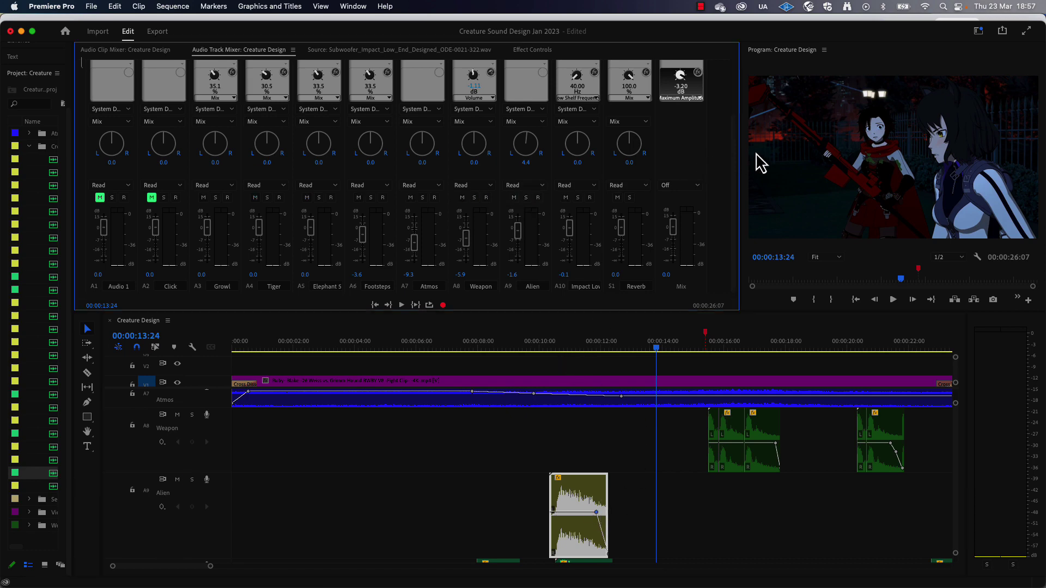
{"action": "left_click_drag", "start_coordinate": [734, 151], "coordinate": [734, 91]}
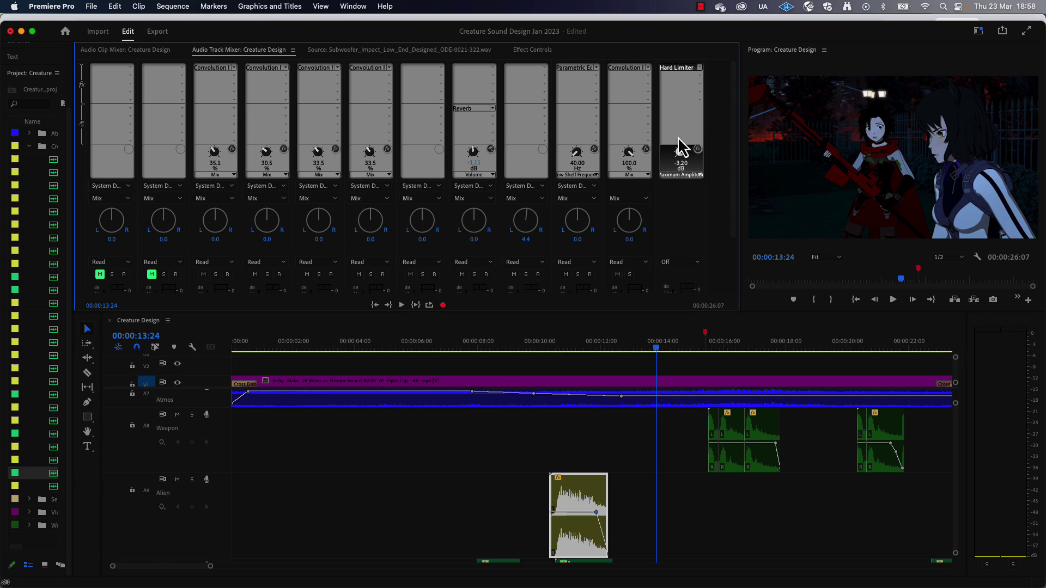
{"action": "mouse_move", "coordinate": [730, 123]}
{"action": "left_mouse_down"}
{"action": "mouse_move", "coordinate": [736, 208]}
{"action": "mouse_move", "coordinate": [733, 113]}
{"action": "left_mouse_up"}
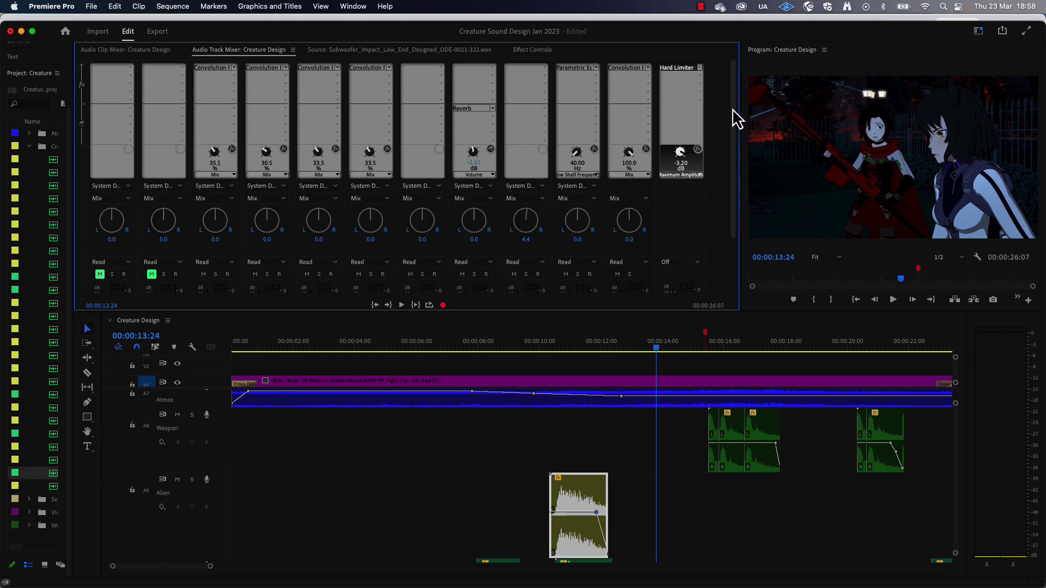
- Add Special > Loudness Meter below the Hard Limiter on the Mix track
{"action": "left_click", "coordinate": [700, 76]}
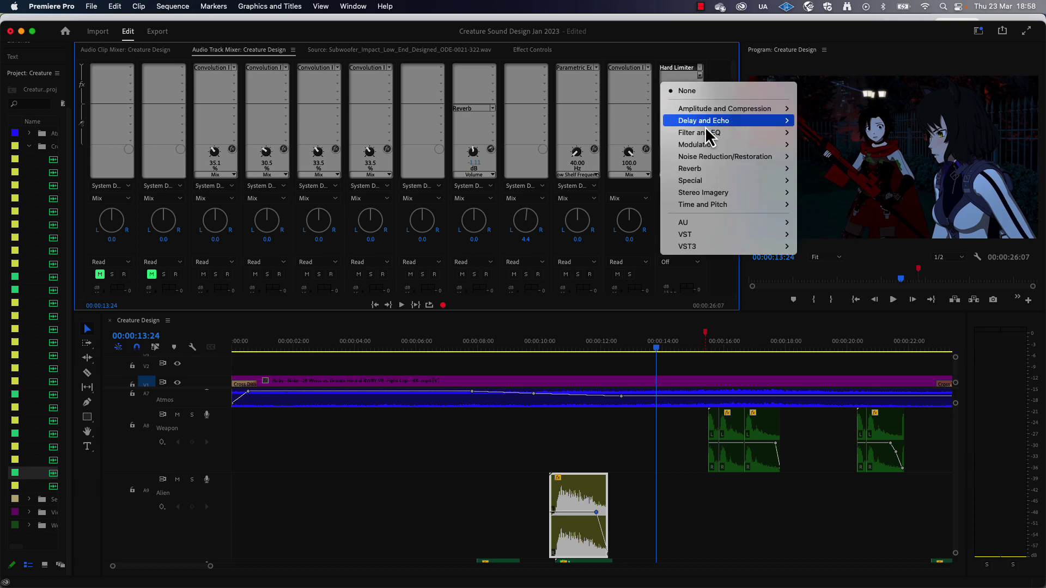
{"action": "mouse_move", "coordinate": [694, 185]}
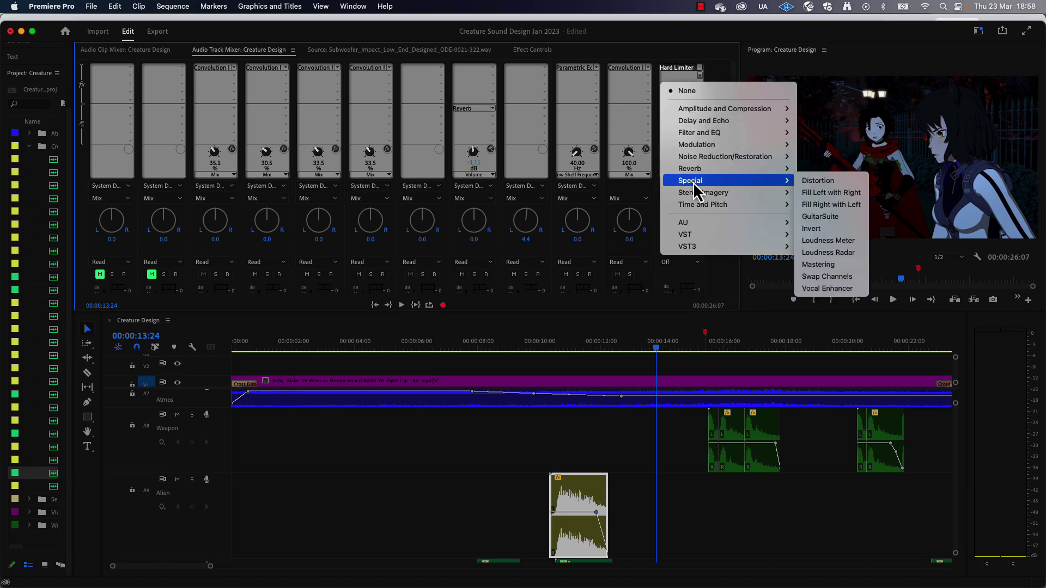
{"action": "left_click", "coordinate": [819, 242]}
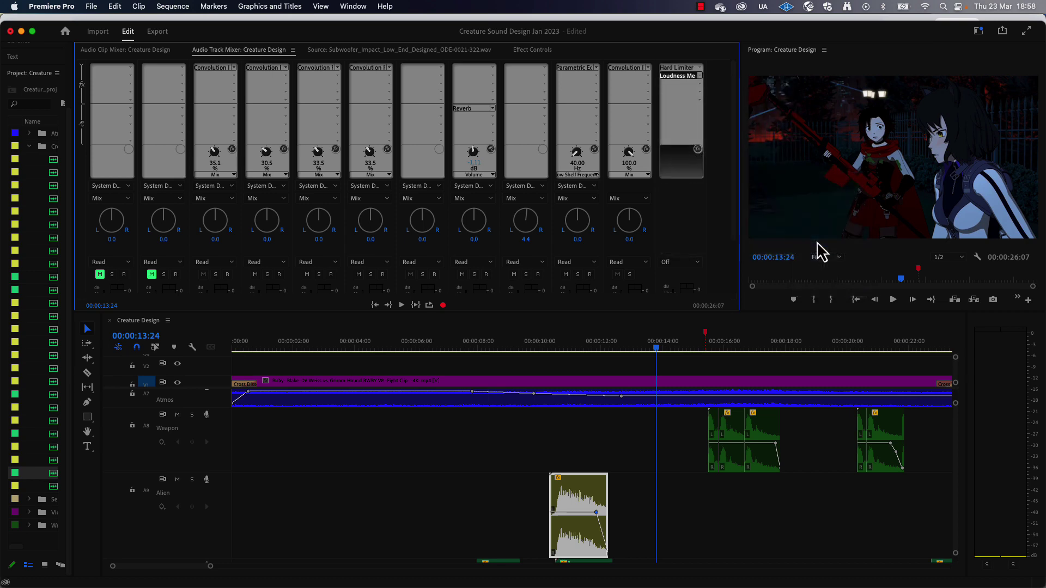
- Set the Loudness Meter to the Cinema preset and view its Settings targets
{"action": "double_click", "coordinate": [681, 78]}
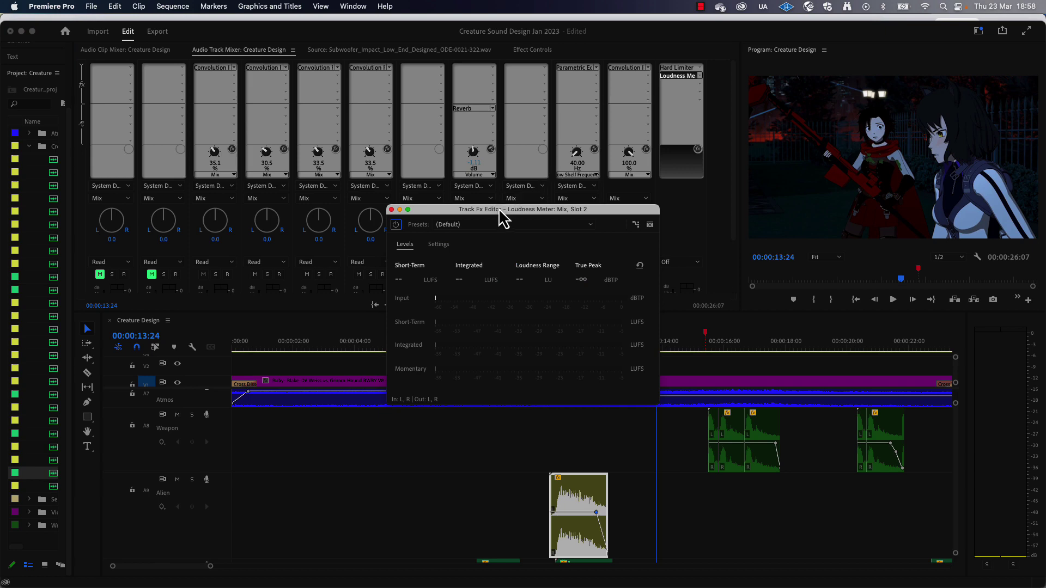
{"action": "left_click_drag", "start_coordinate": [500, 210], "coordinate": [356, 78]}
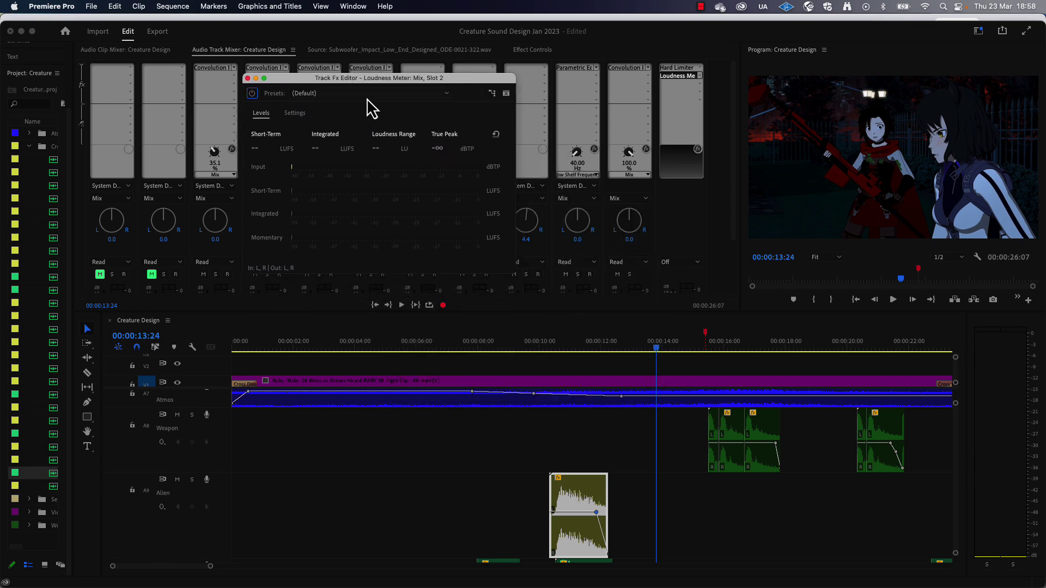
{"action": "left_click", "coordinate": [439, 94]}
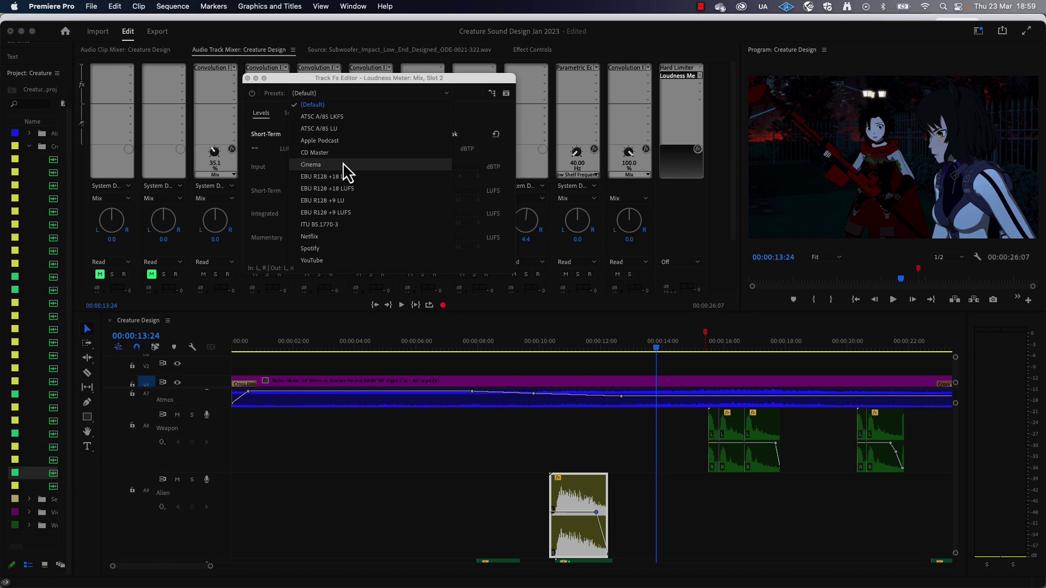
{"action": "left_click", "coordinate": [310, 165]}
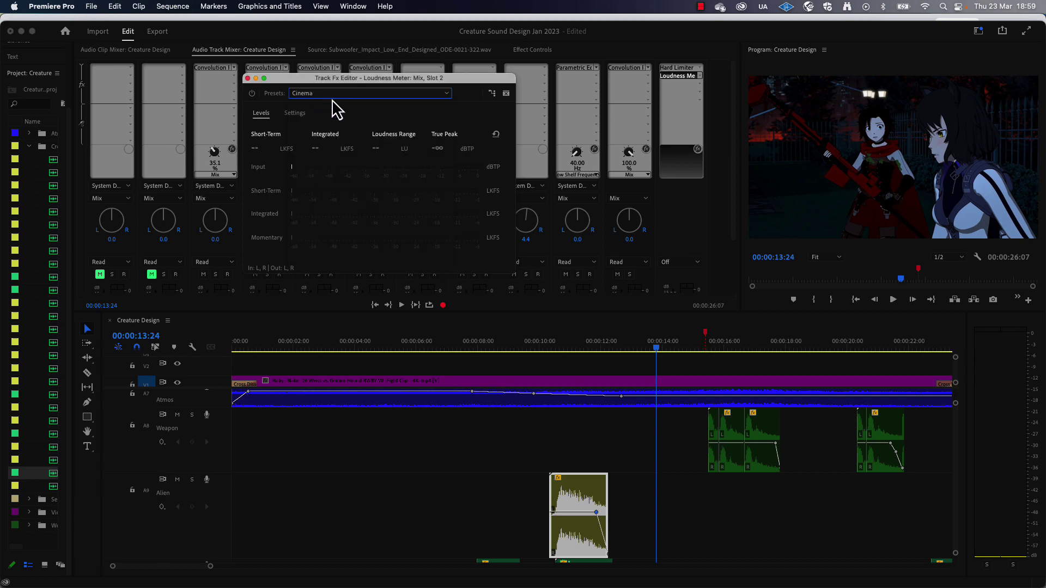
{"action": "left_click", "coordinate": [295, 114]}
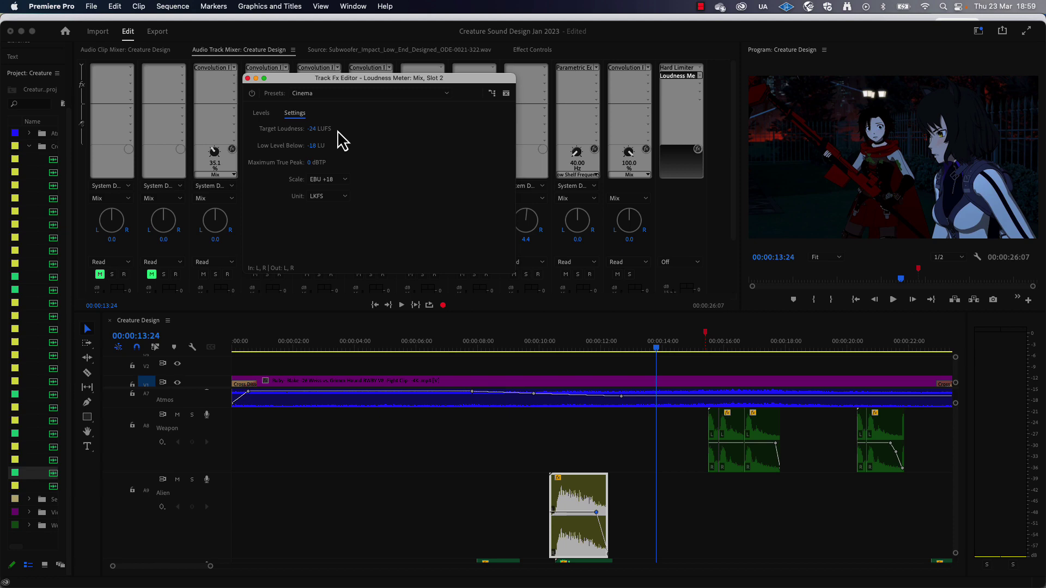
- Compare the EBU R128 +18 LU, Netflix and YouTube loudness presets' targets
{"action": "left_click", "coordinate": [374, 97]}
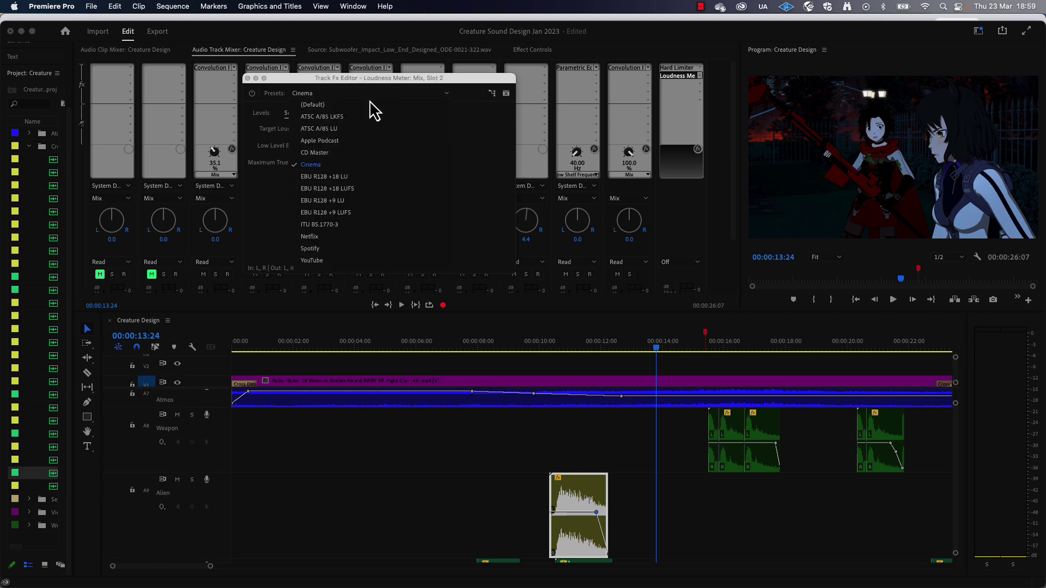
{"action": "left_click", "coordinate": [313, 178]}
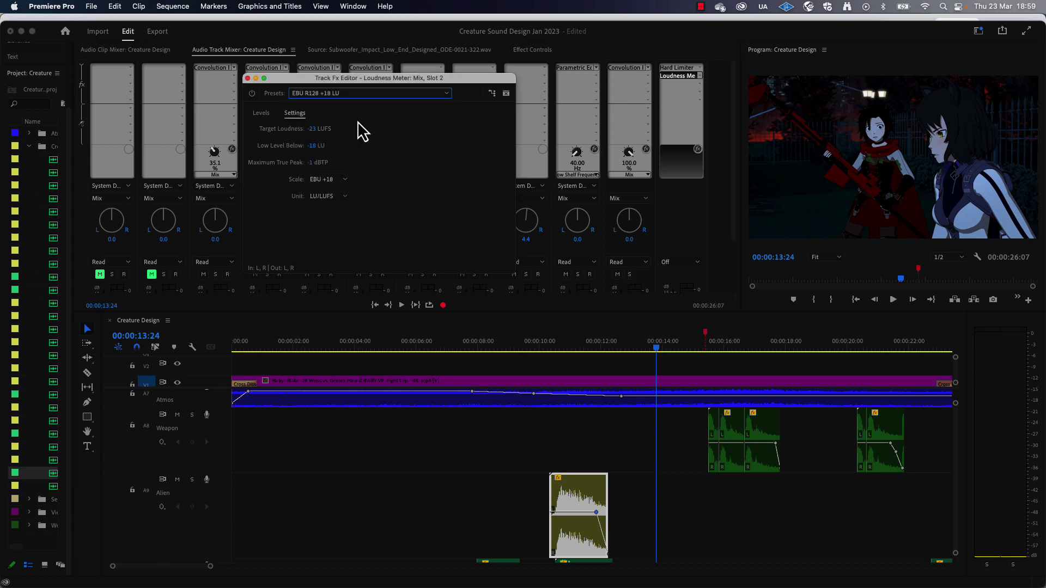
{"action": "left_click", "coordinate": [398, 93]}
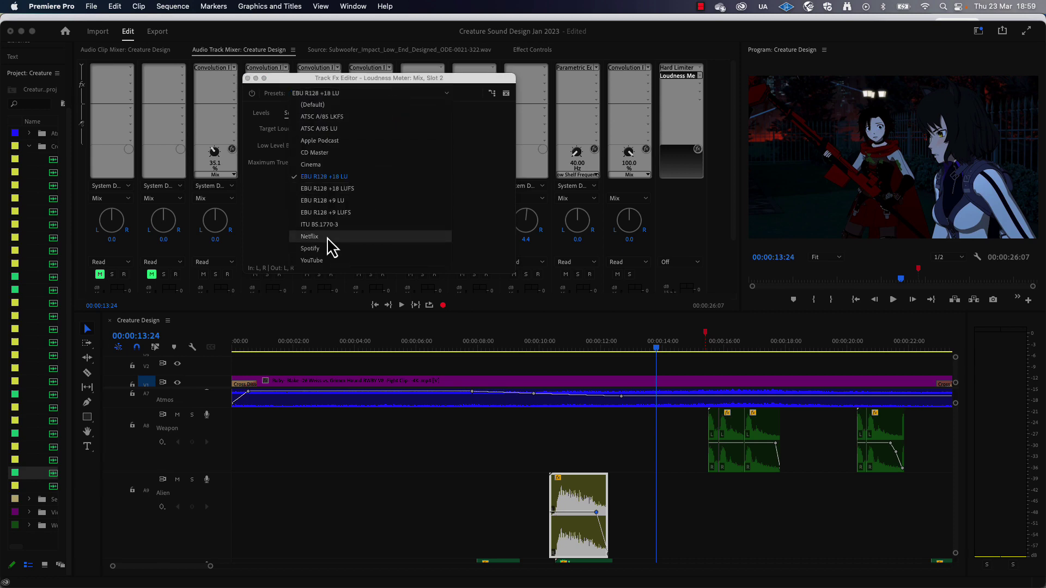
{"action": "left_click", "coordinate": [309, 236]}
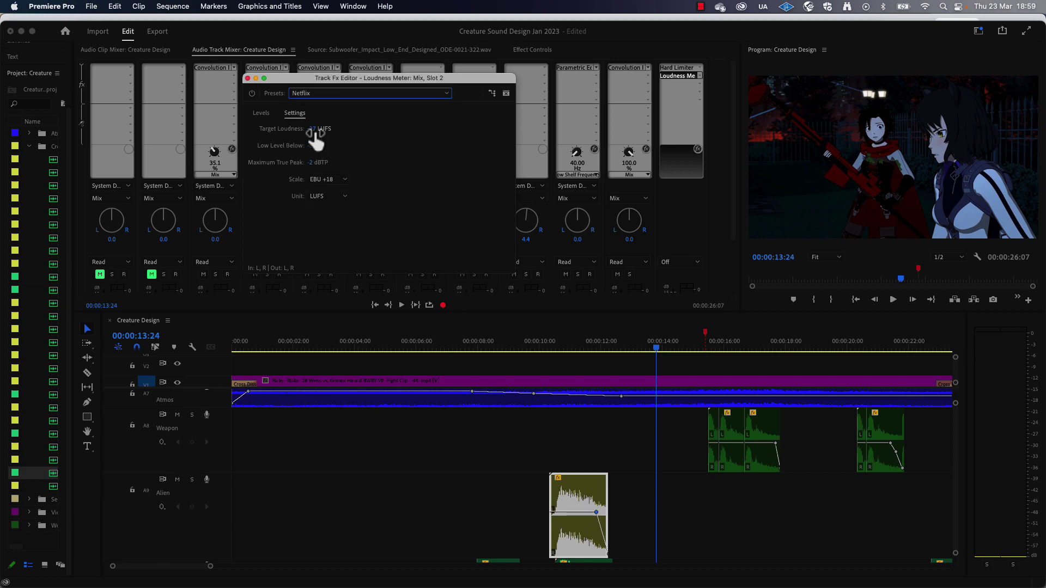
{"action": "left_click", "coordinate": [358, 95]}
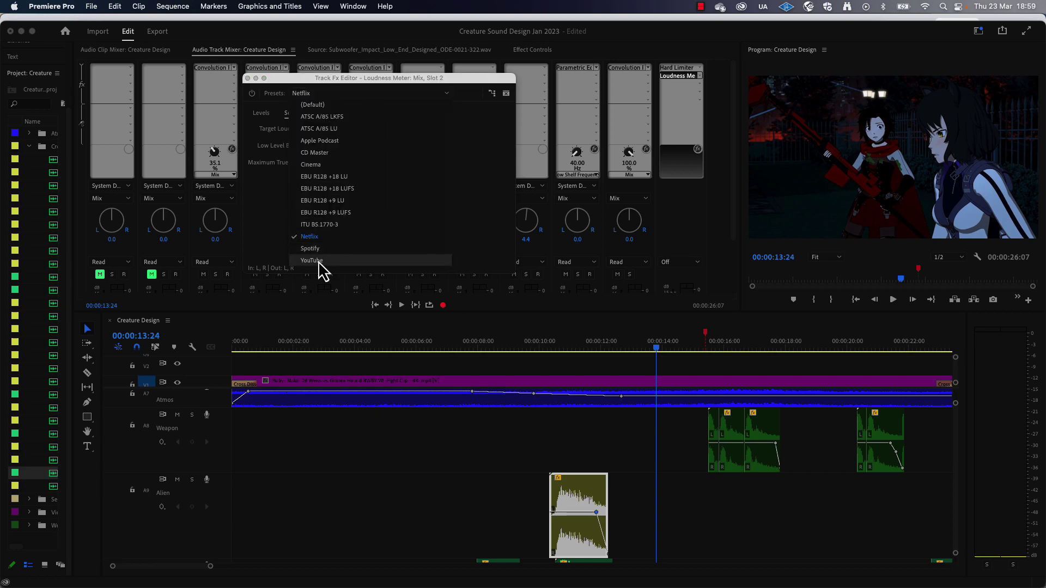
{"action": "left_click", "coordinate": [319, 262]}
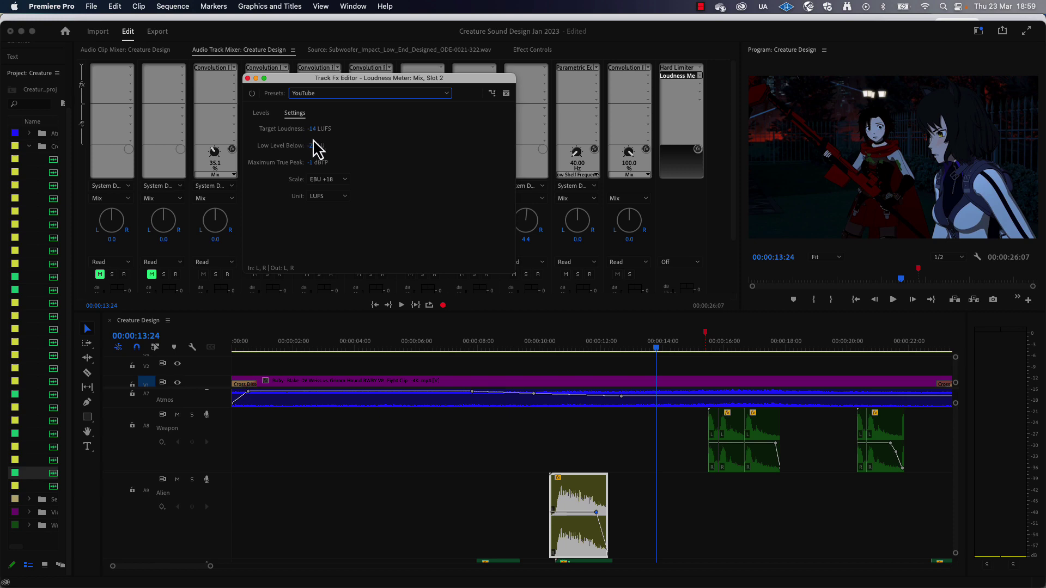
- Return the Loudness Meter to Cinema and show its Levels readouts
{"action": "left_click", "coordinate": [410, 93]}
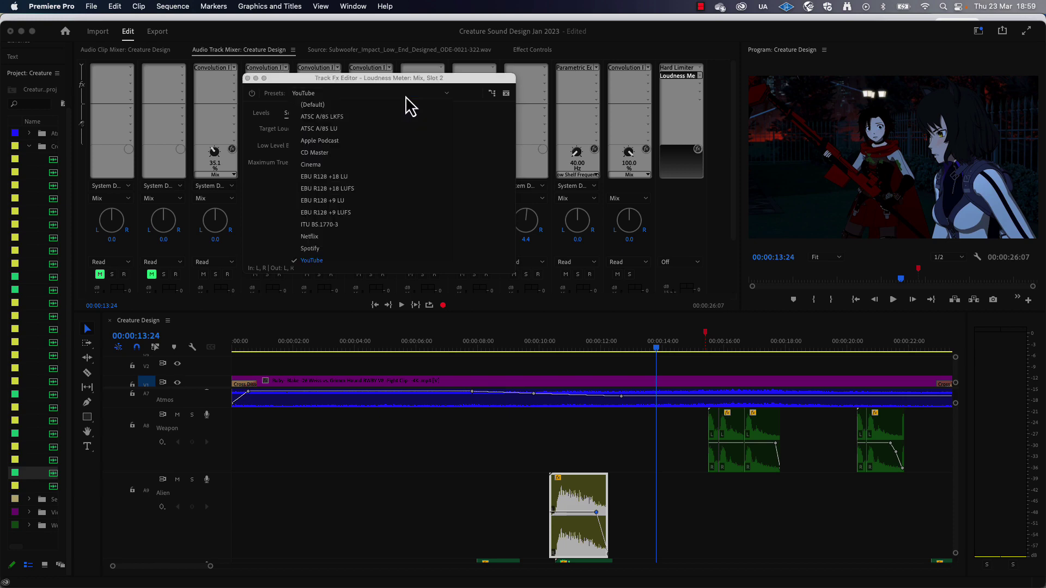
{"action": "left_click", "coordinate": [327, 166]}
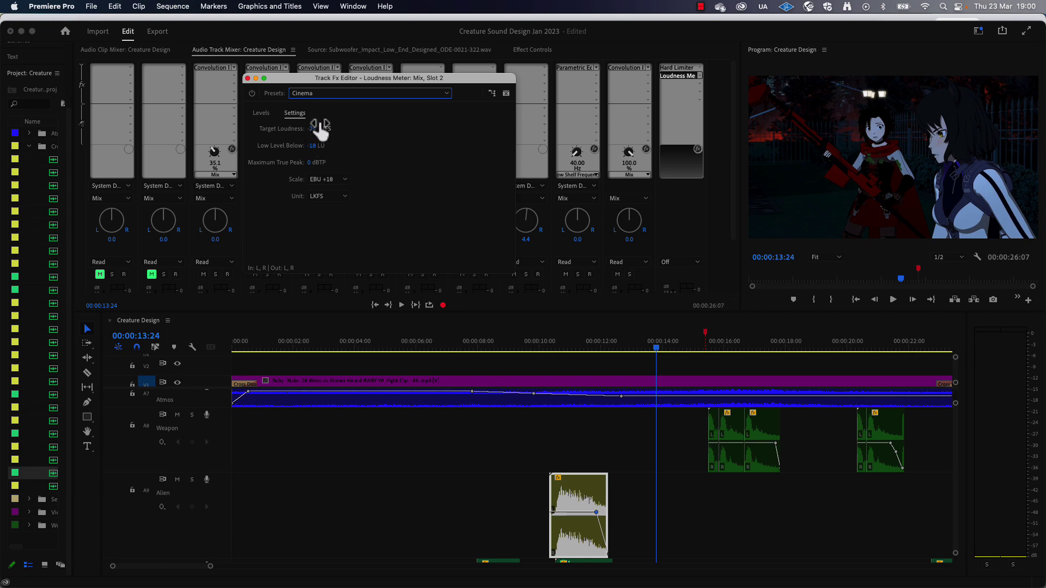
{"action": "left_click", "coordinate": [320, 130]}
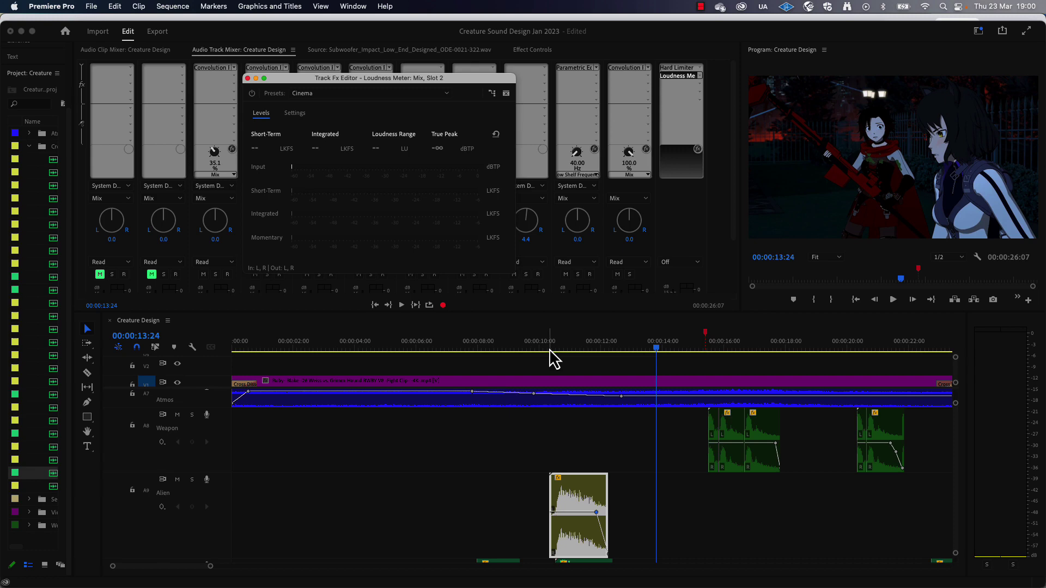
- Play the whole sequence from the start so the Loudness Meter measures -24.0 LUFS integrated
{"action": "scroll", "coordinate": [549, 353], "scroll_direction": "down", "scroll_amount": 5}
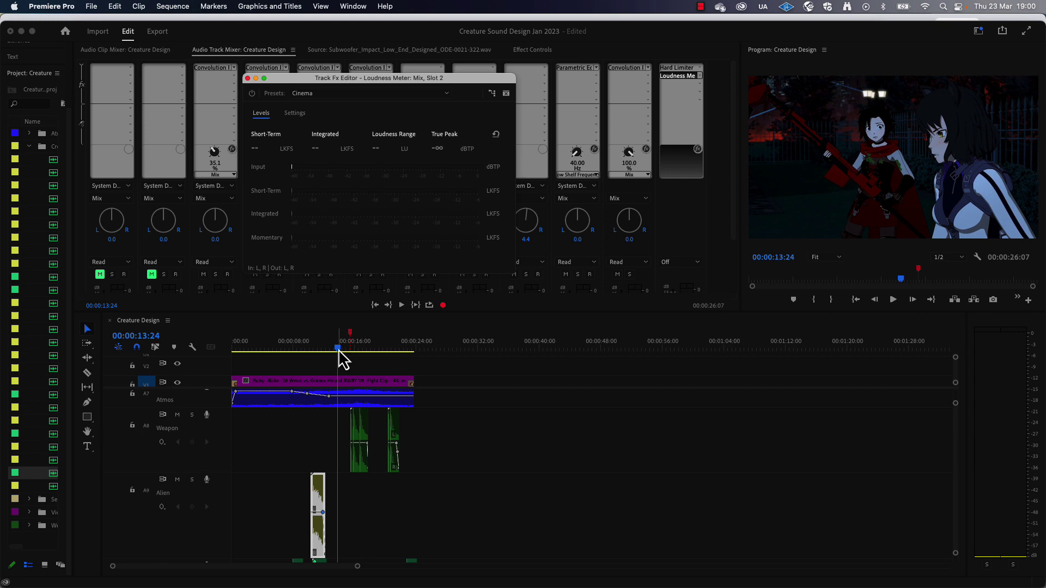
{"action": "left_click", "coordinate": [335, 349]}
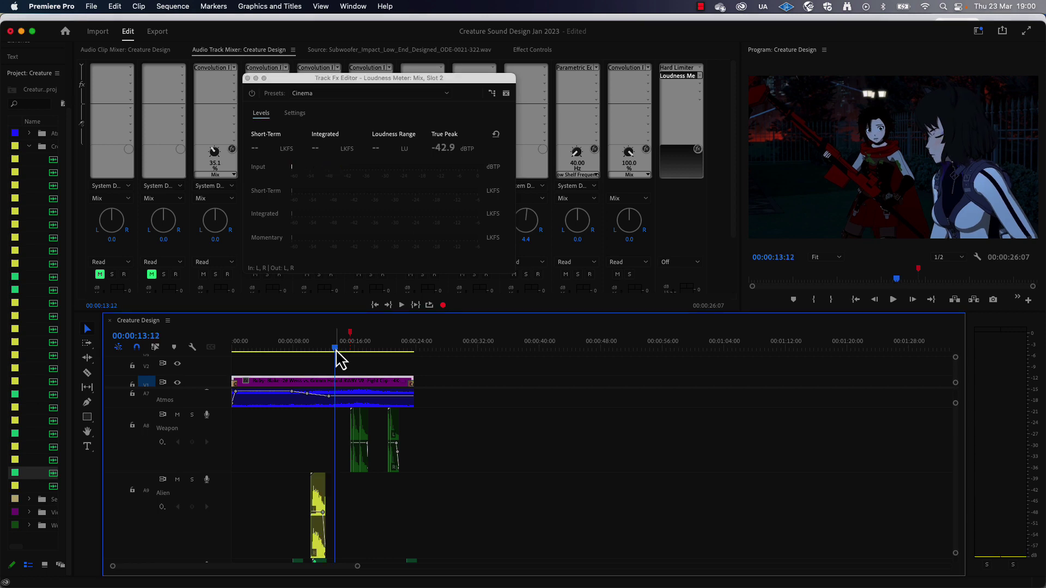
{"action": "key", "text": "Home"}
{"action": "key", "text": "space"}
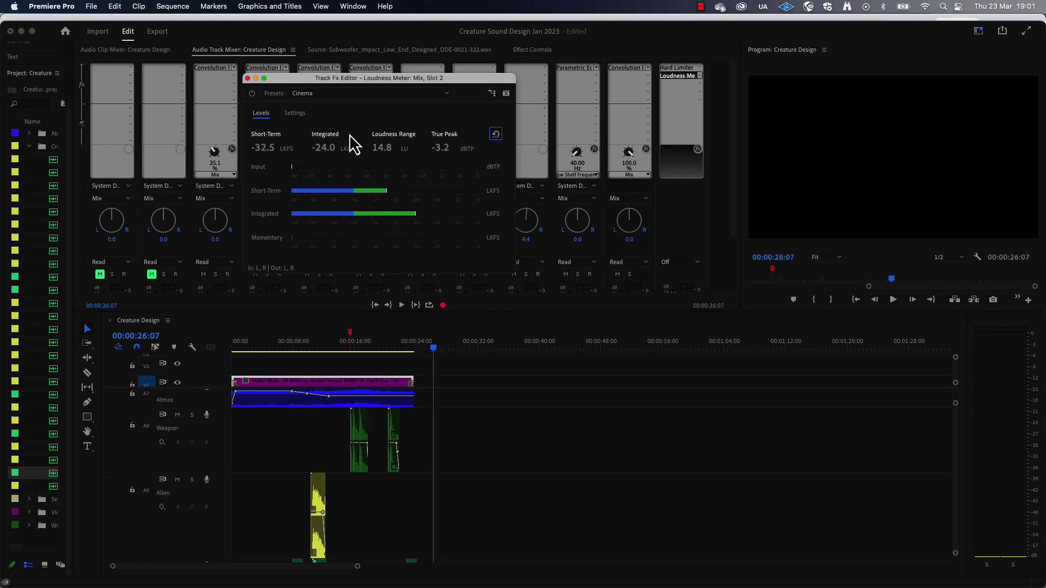
{"action": "left_click", "coordinate": [295, 113]}
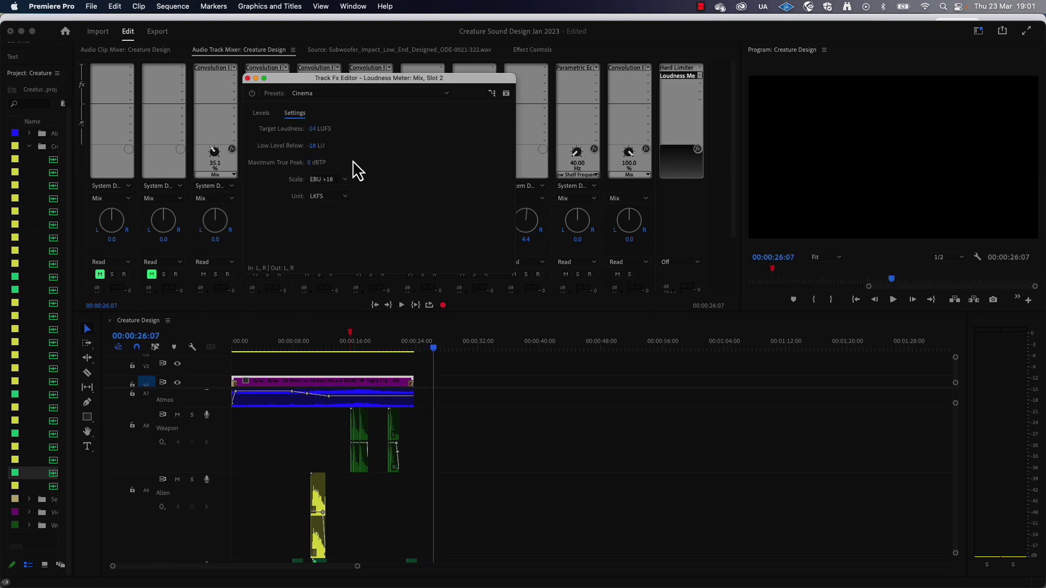
{"action": "left_click", "coordinate": [267, 113]}
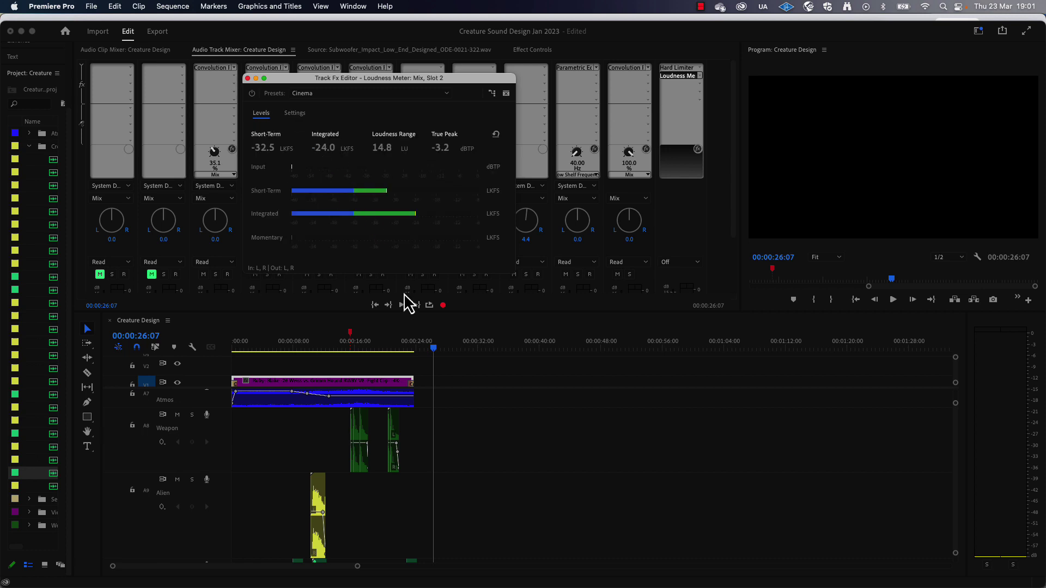
{"action": "scroll", "coordinate": [434, 381], "scroll_direction": "up", "scroll_amount": 1}
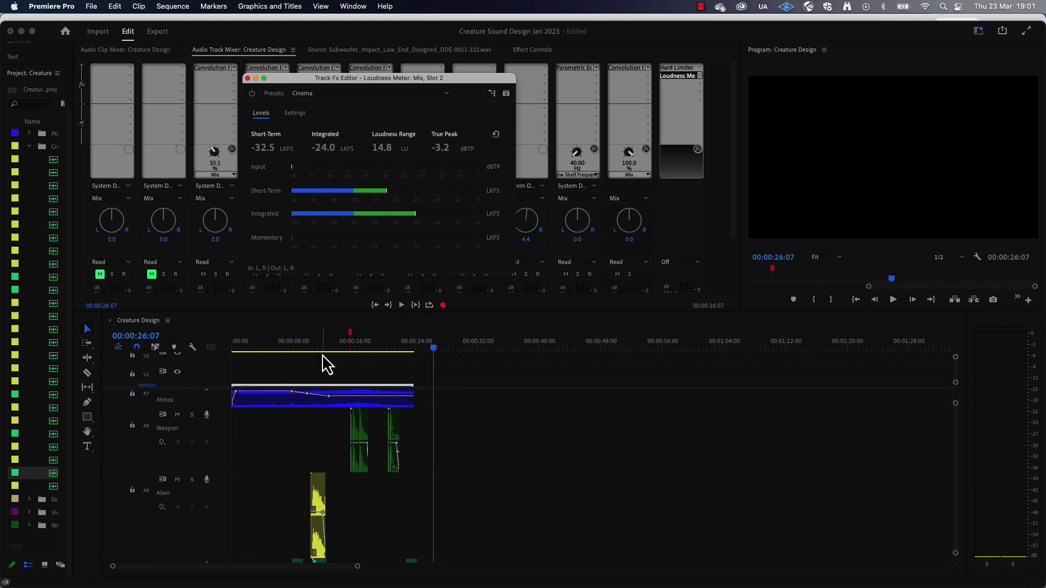
{"action": "scroll", "coordinate": [324, 365], "scroll_direction": "down", "scroll_amount": 1}
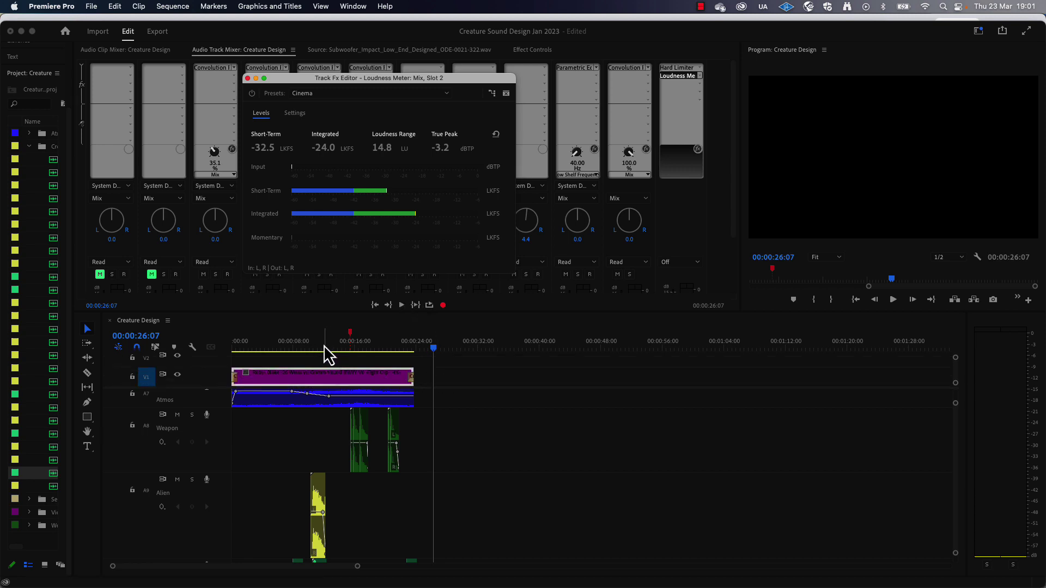